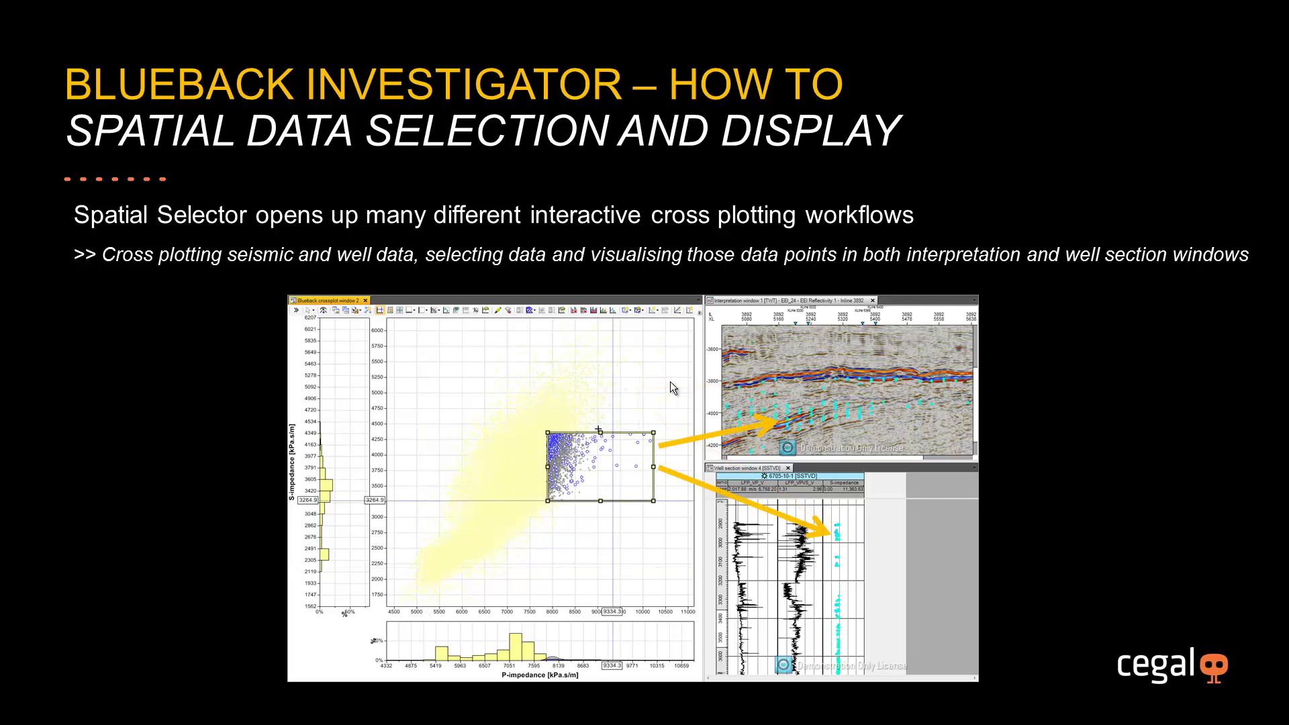
Advance the slide show to the 'Create an Investigation' slide
left_click(670, 382)
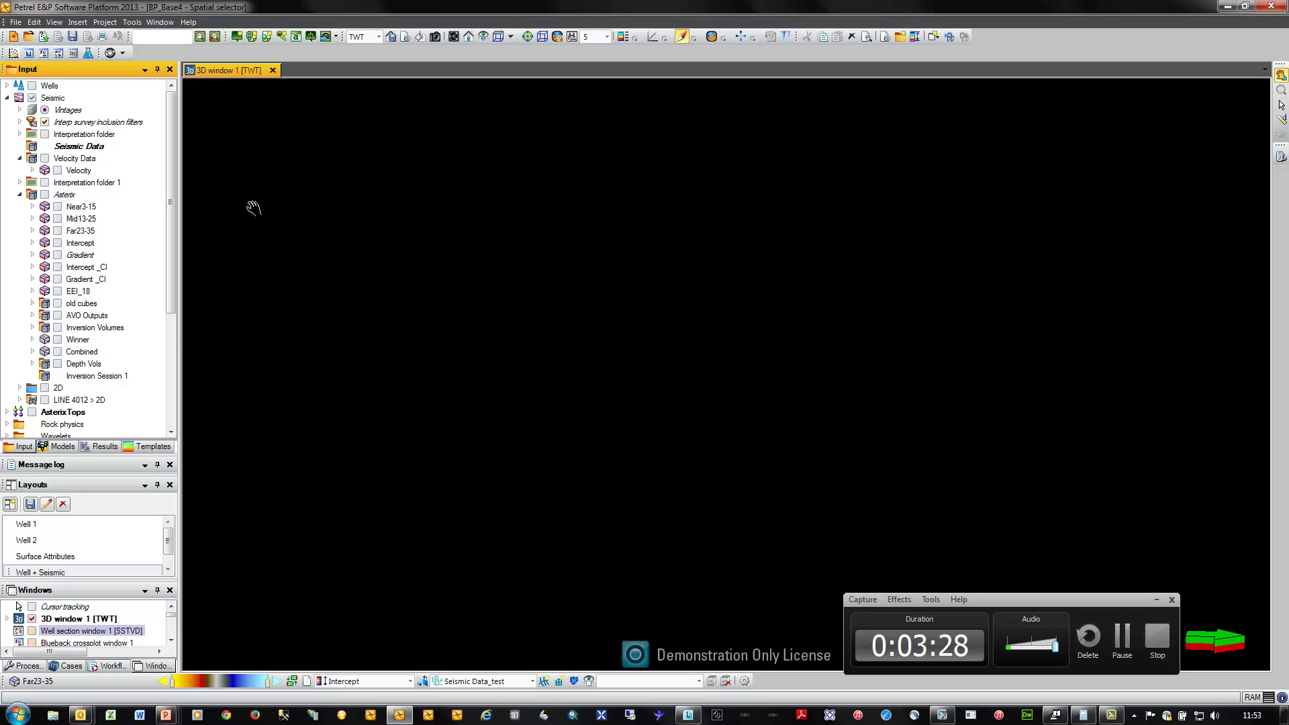
Display Near3-15 Inline 3566, Mid13-25 XLine 5200 and Far23-35 Z=-3968 in 3D window 1
left_click(33, 206)
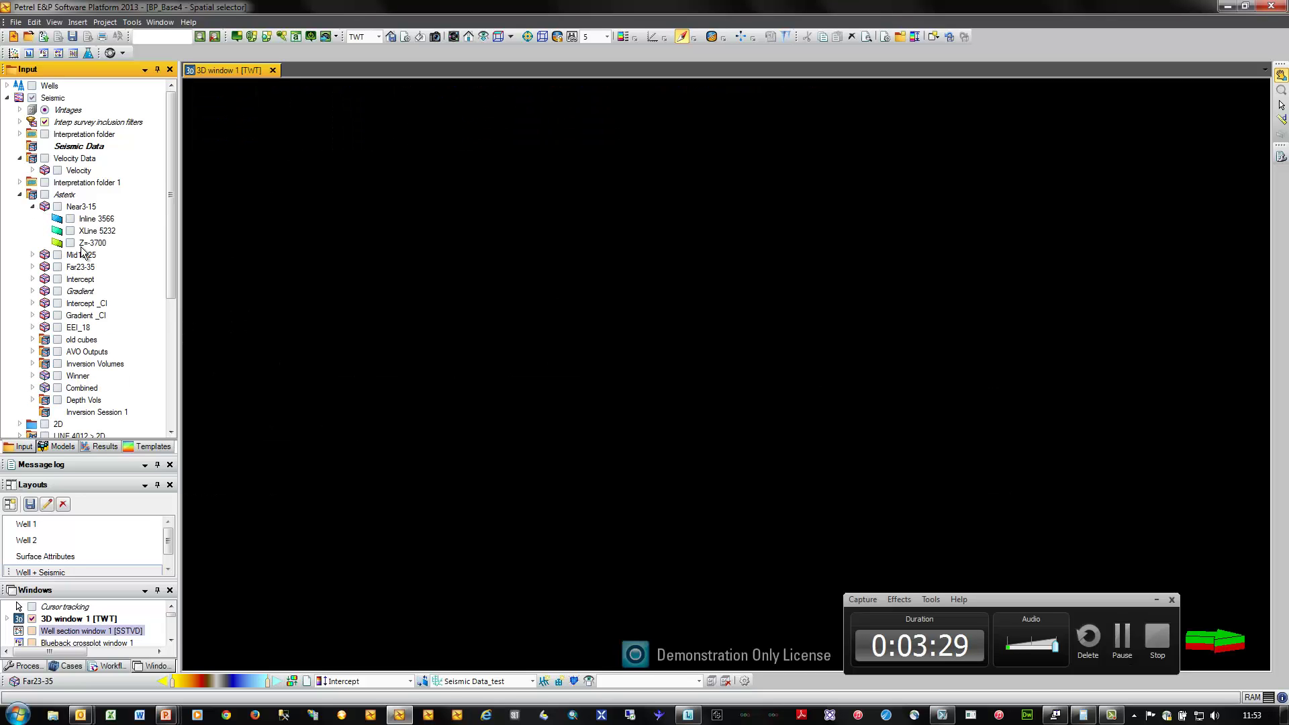
left_click(71, 219)
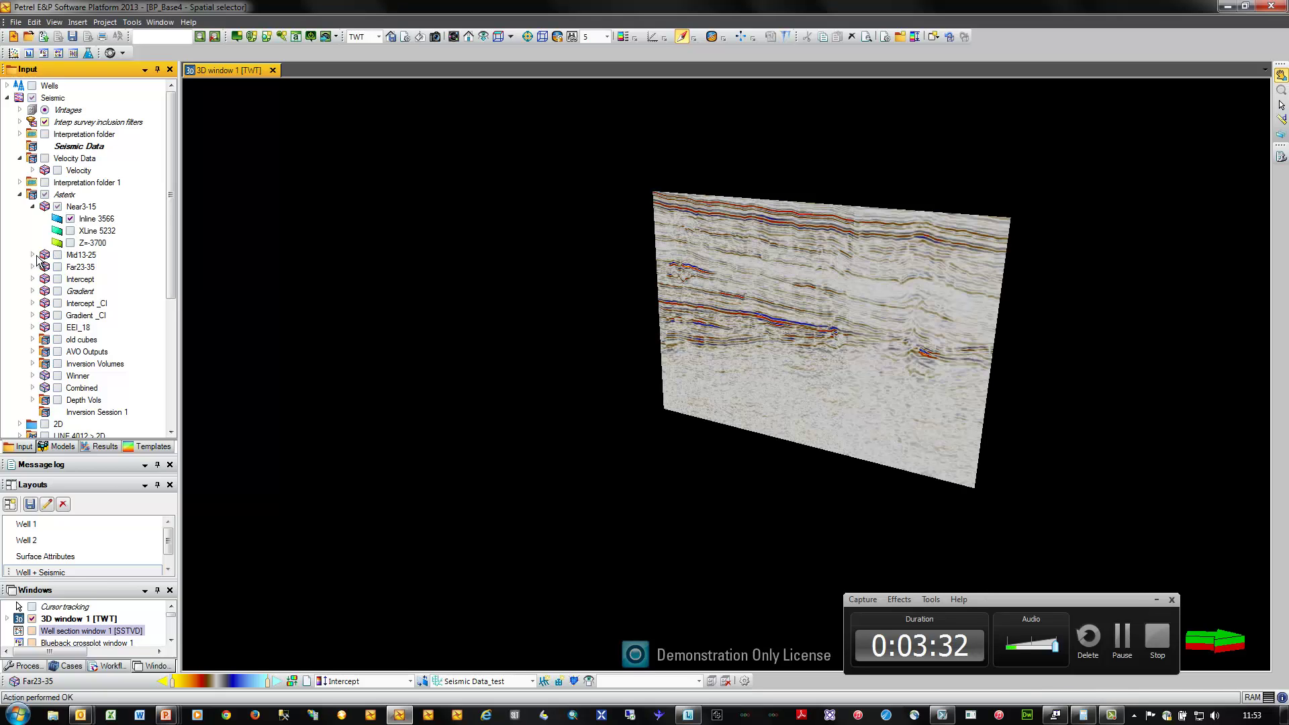
left_click(33, 255)
left_click(70, 279)
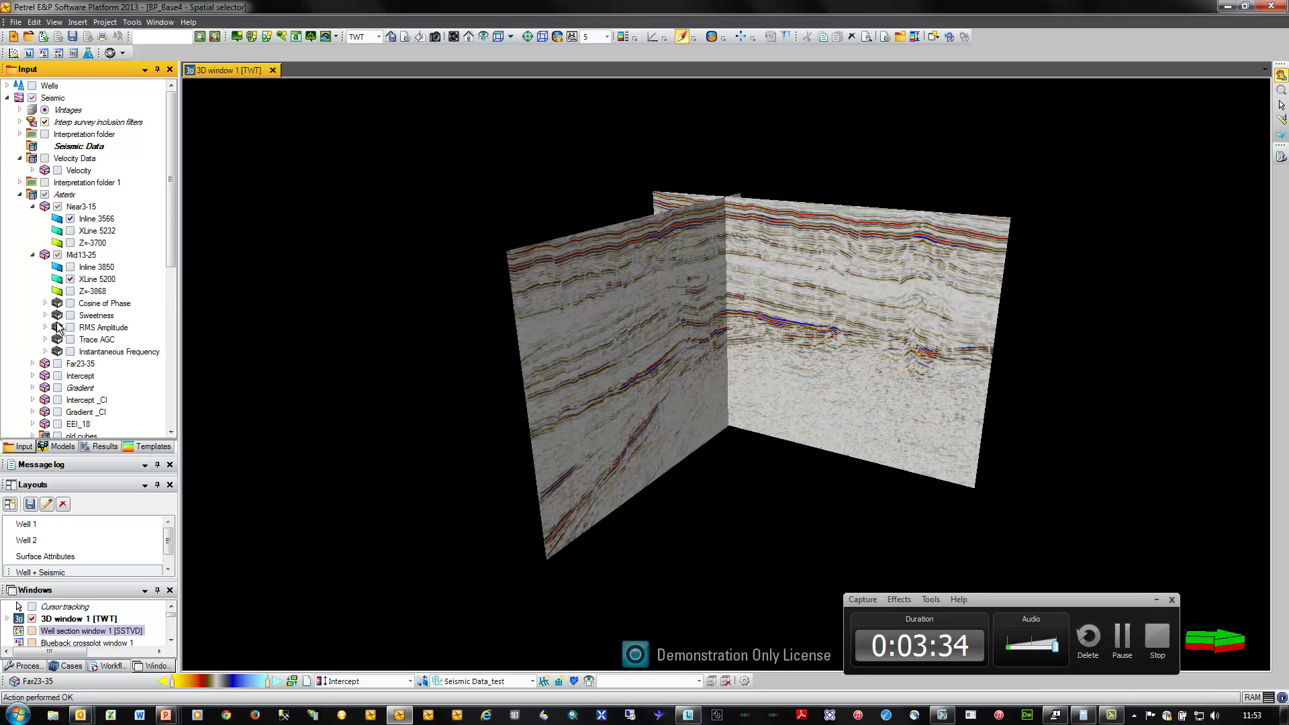
left_click(33, 363)
left_click(71, 400)
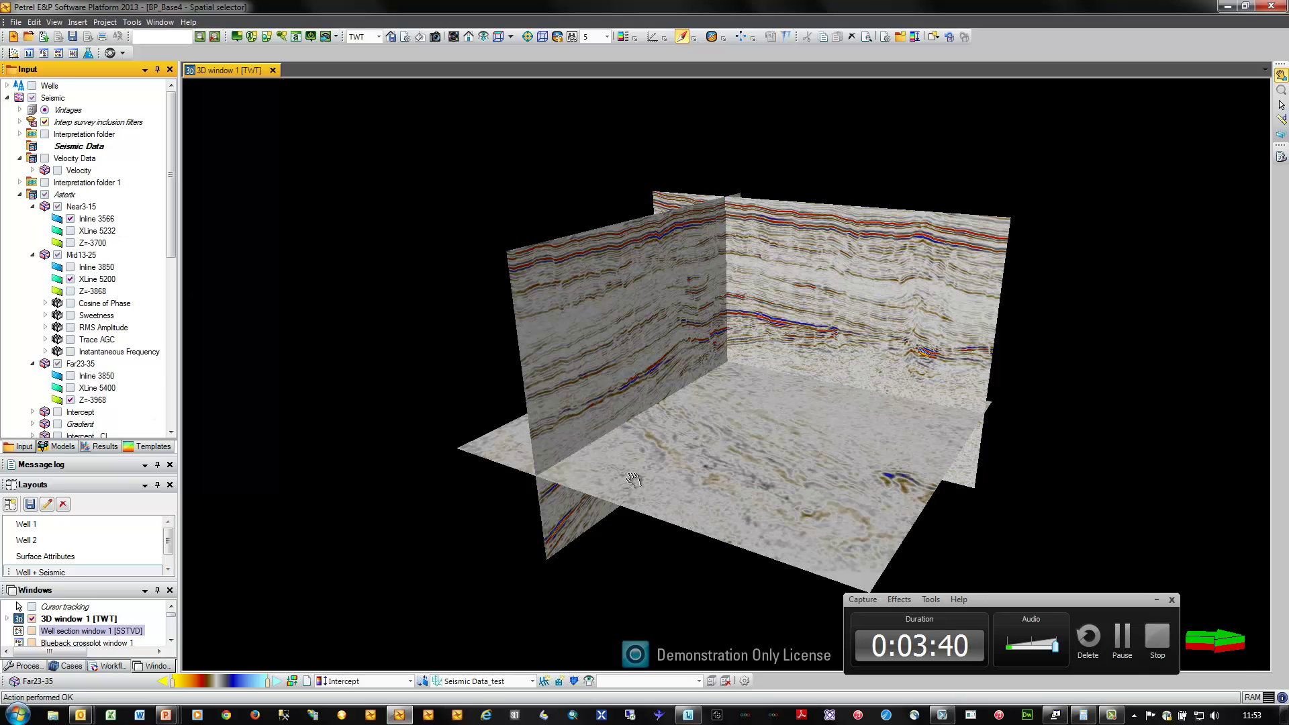
left_click(82, 207)
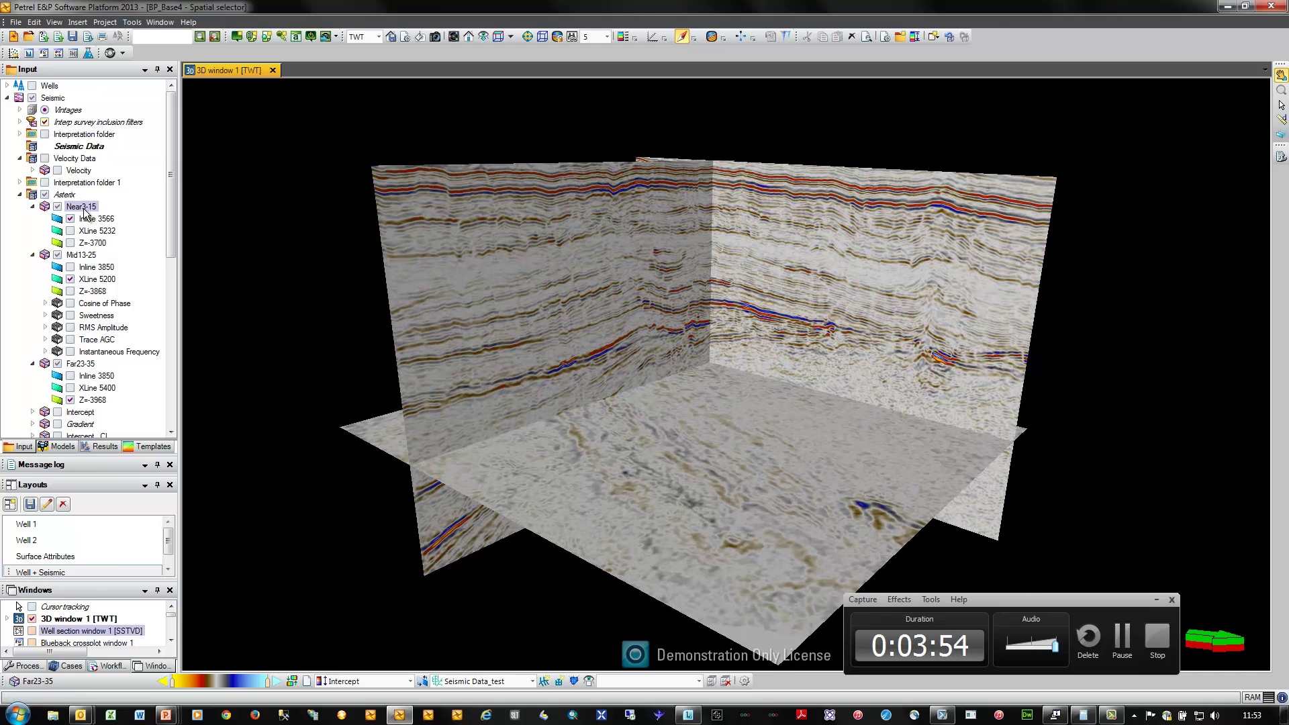
right_click(84, 210)
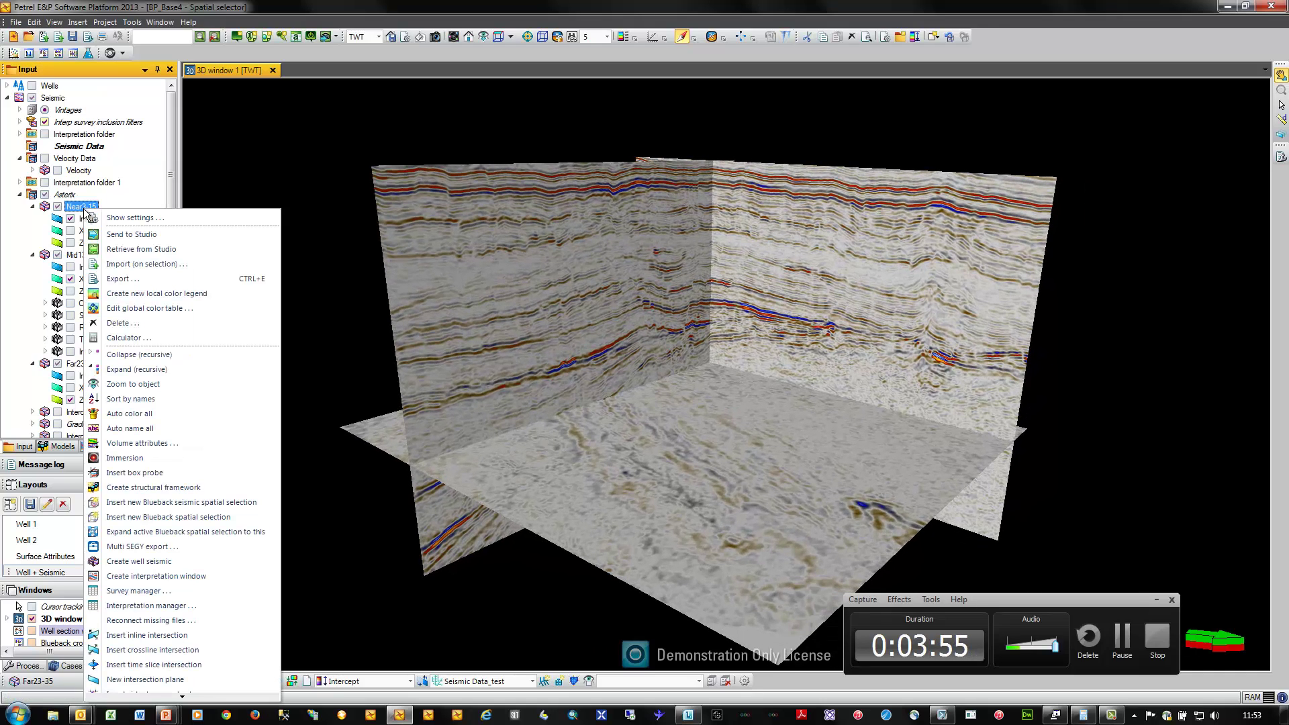
Insert a new Blueback seismic spatial selection box on the Near3-15 cube
left_click(219, 505)
left_click_drag(562, 405, 571, 455)
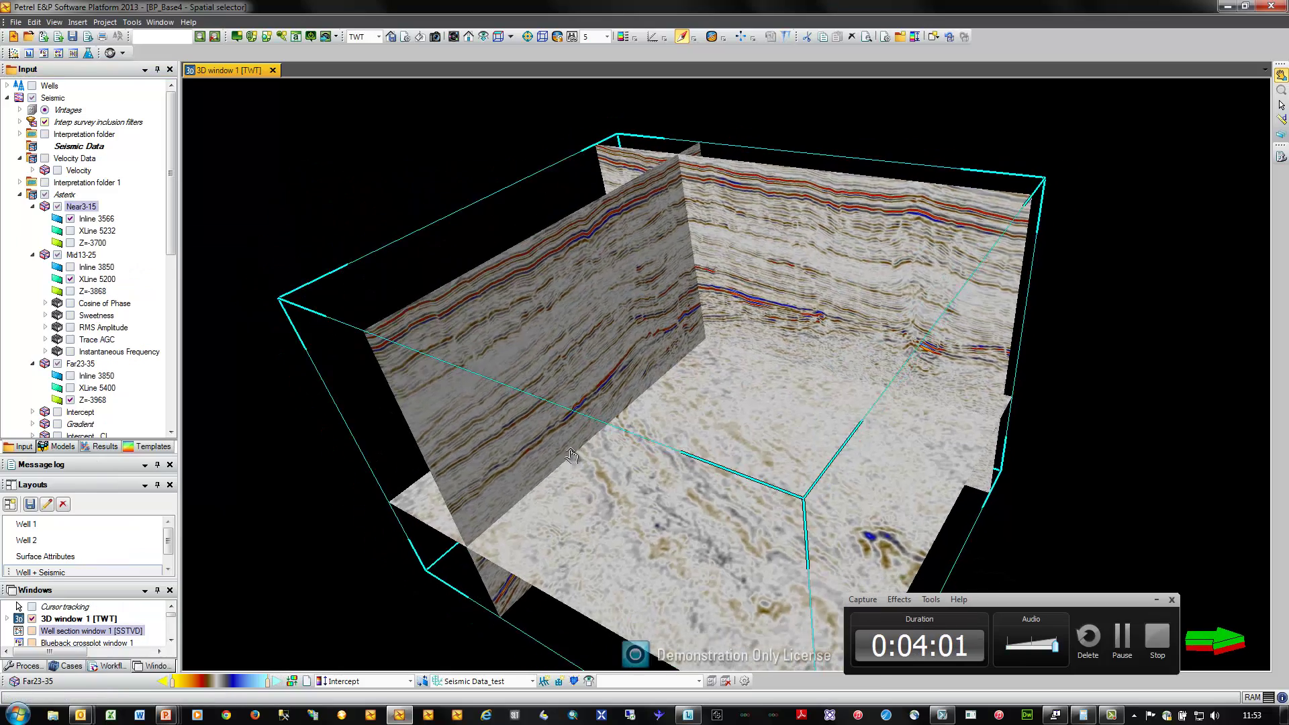
scroll(571, 456, "down", 3)
key("Escape")
Drag the box's left, right, front and back faces inward to shrink it
left_click_drag(560, 263, 633, 283)
left_click_drag(810, 240, 711, 374)
left_click_drag(647, 411, 694, 385)
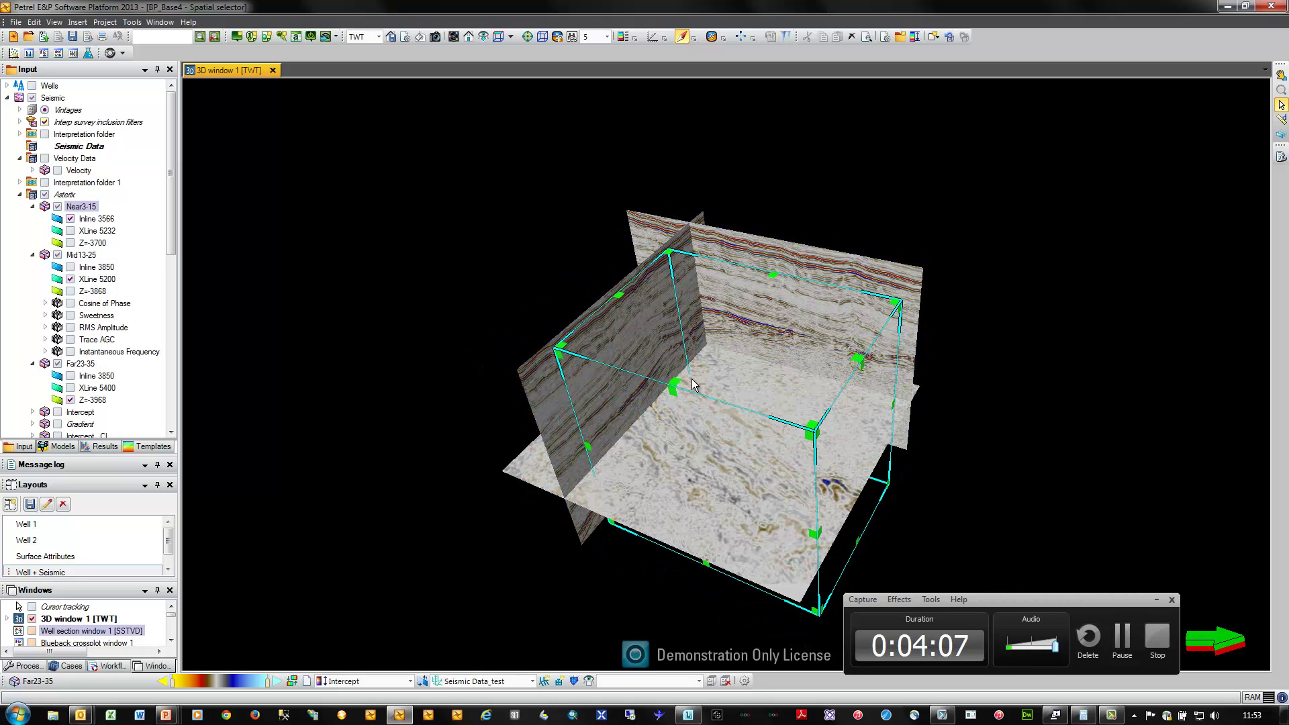
left_click_drag(852, 351, 667, 438)
key("Escape")
left_click_drag(613, 470, 620, 413)
Lower the selection box's top face and raise its bottom face
key("Escape")
left_click_drag(675, 202, 669, 300)
left_click_drag(661, 542, 661, 517)
left_click_drag(169, 200, 153, 405)
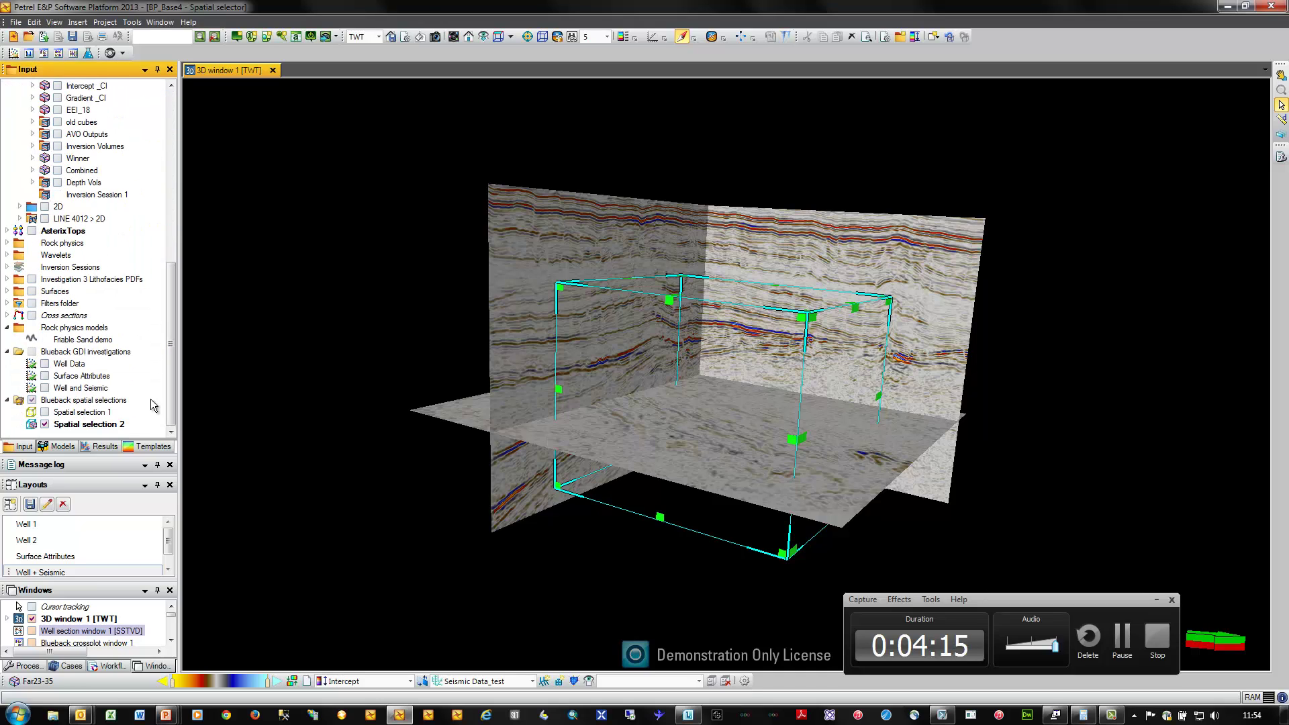
left_click(99, 425)
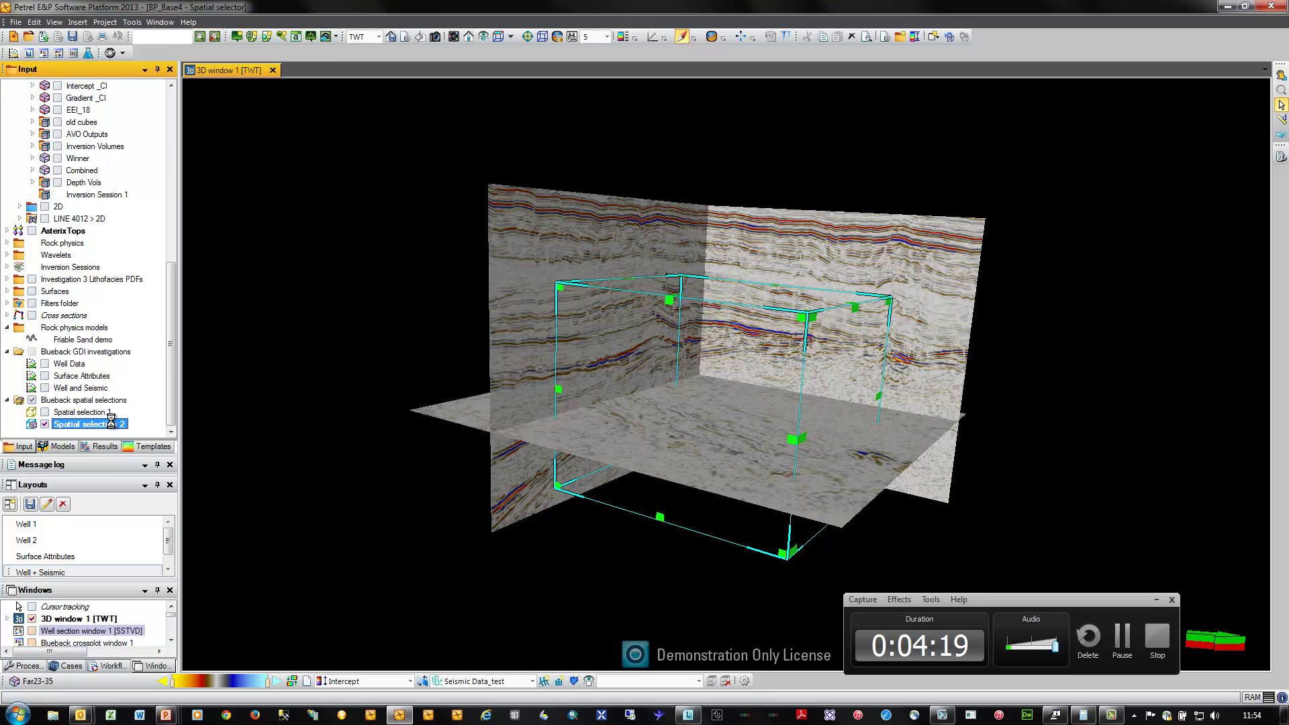
double_click(100, 425)
On the Geometry tab, use Top full as the vertical limit with offset 100 and apply
left_click_drag(198, 26, 313, 191)
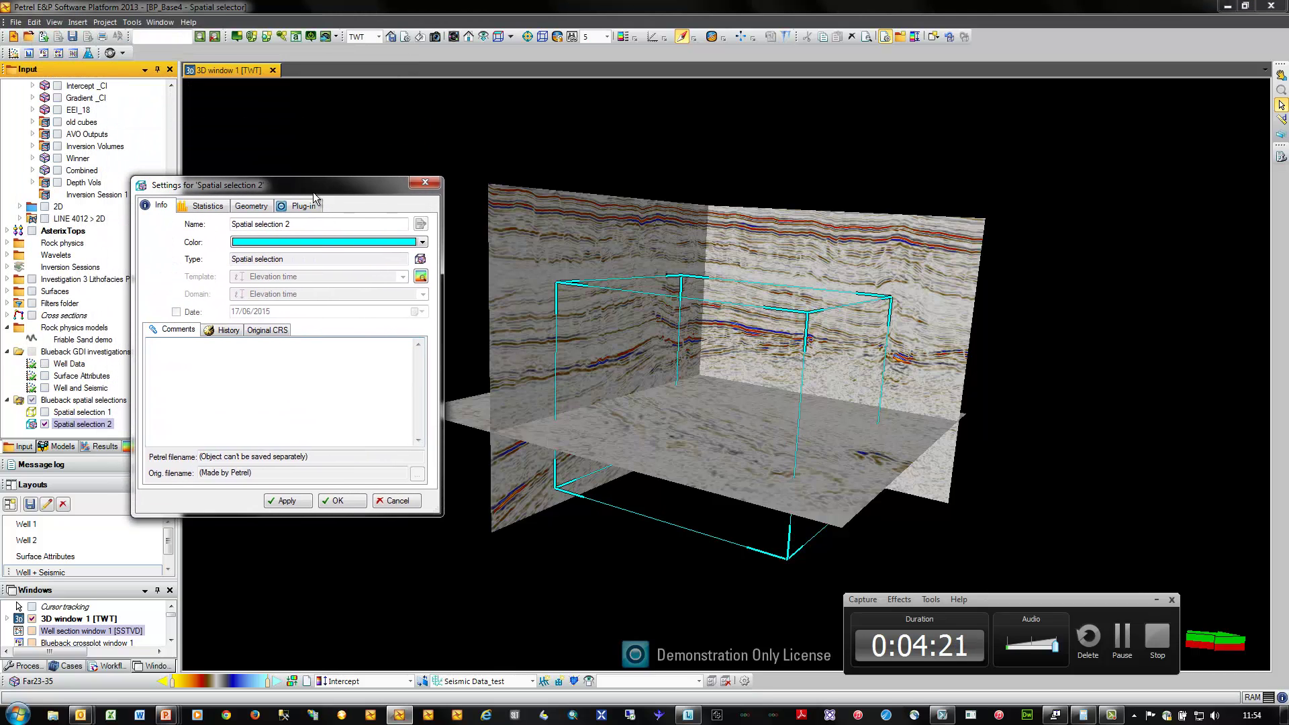
left_click(261, 213)
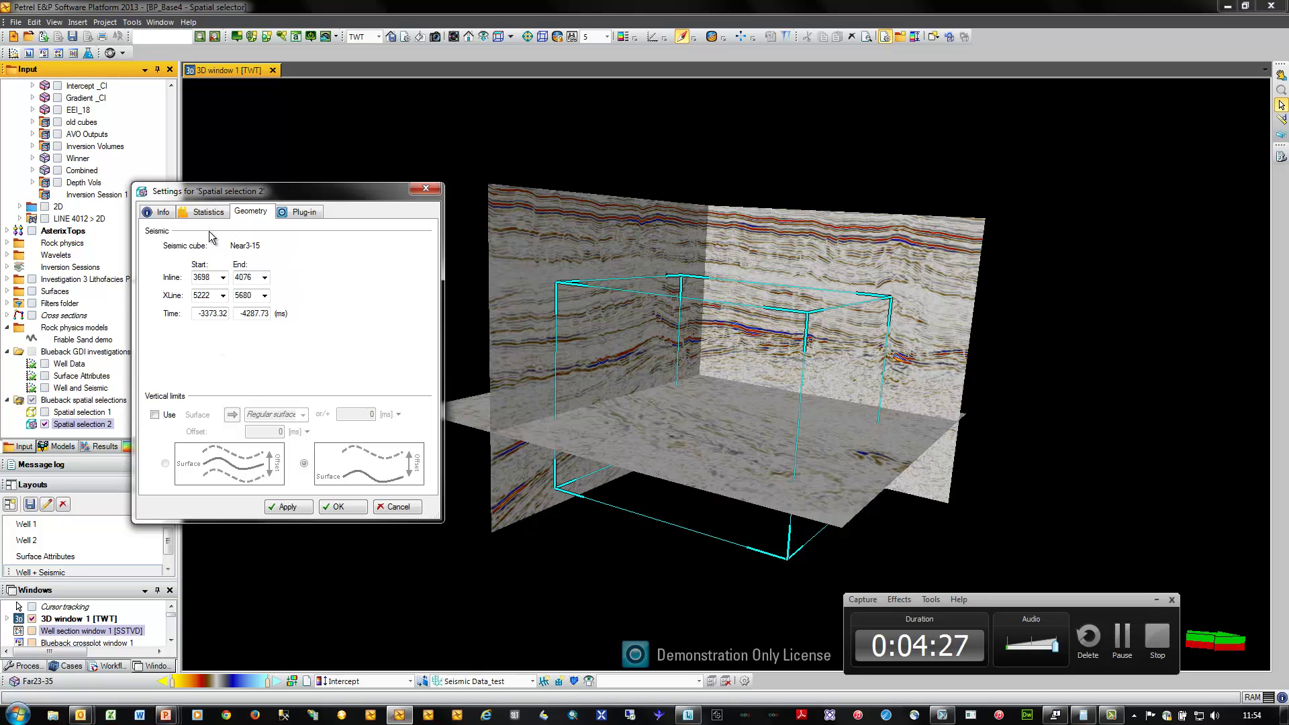
left_click_drag(239, 193, 344, 186)
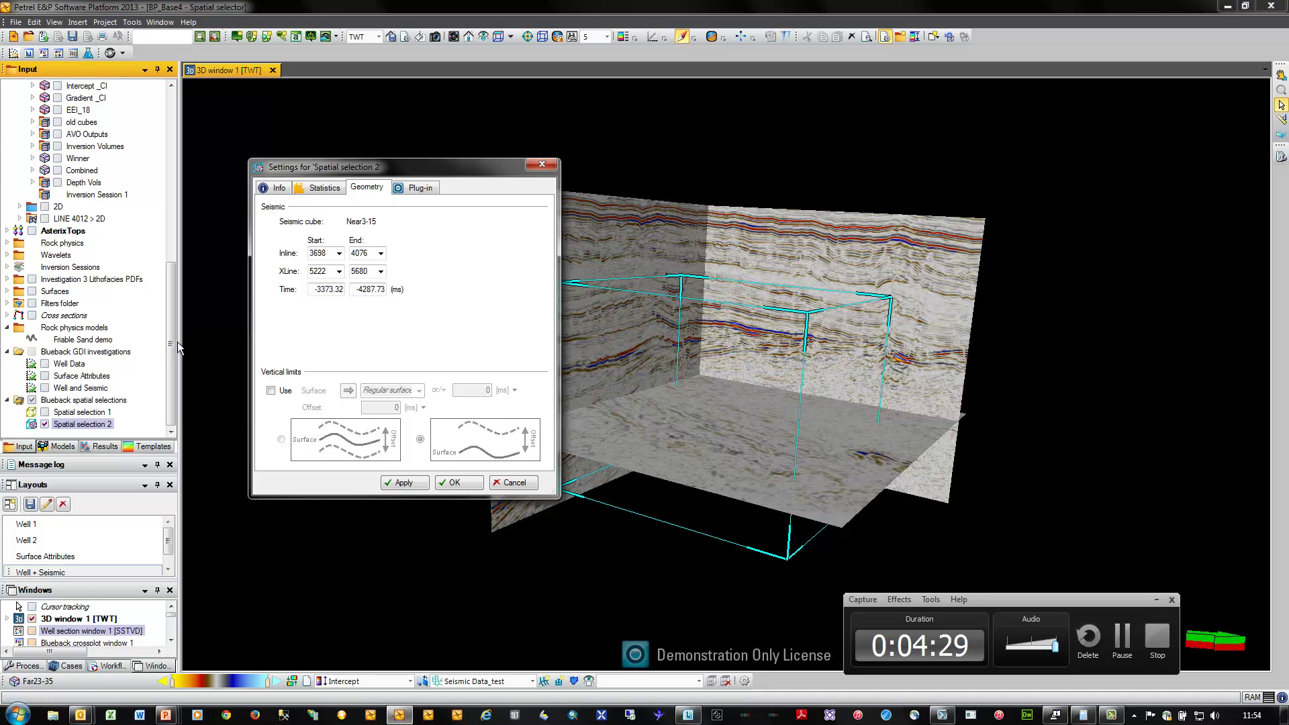
left_click(8, 295)
left_click(66, 316)
left_click(316, 400)
left_click(271, 390)
left_click(348, 391)
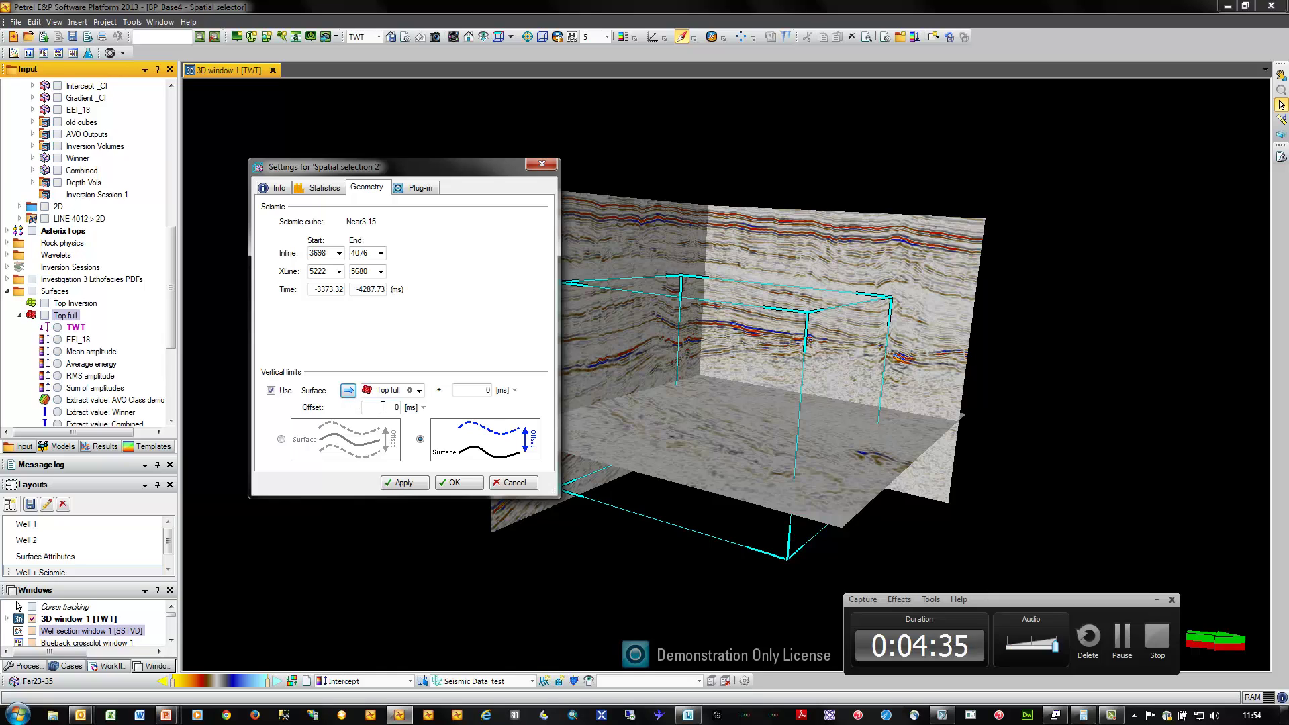
type("00")
left_click(399, 483)
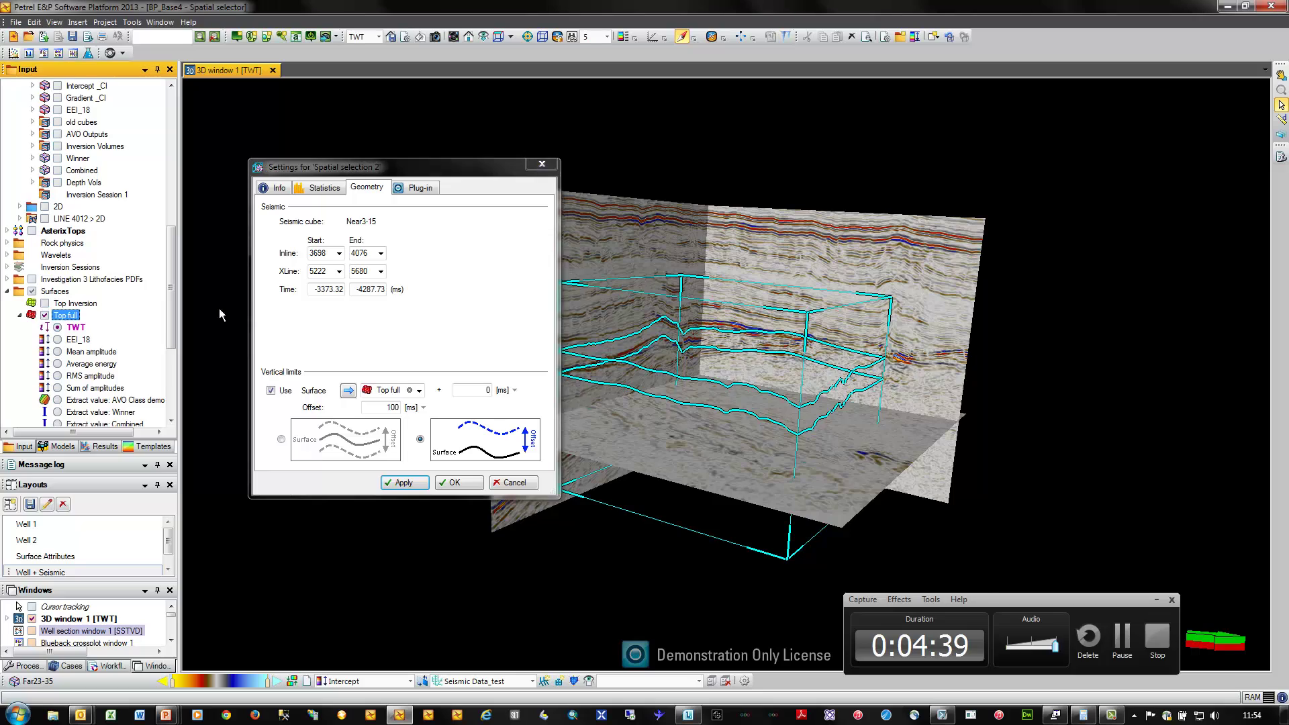
Rotate and zoom the 3D view to inspect the box trimmed by Top full
left_click_drag(411, 166, 179, 172)
left_click_drag(715, 377, 686, 387)
key("Escape")
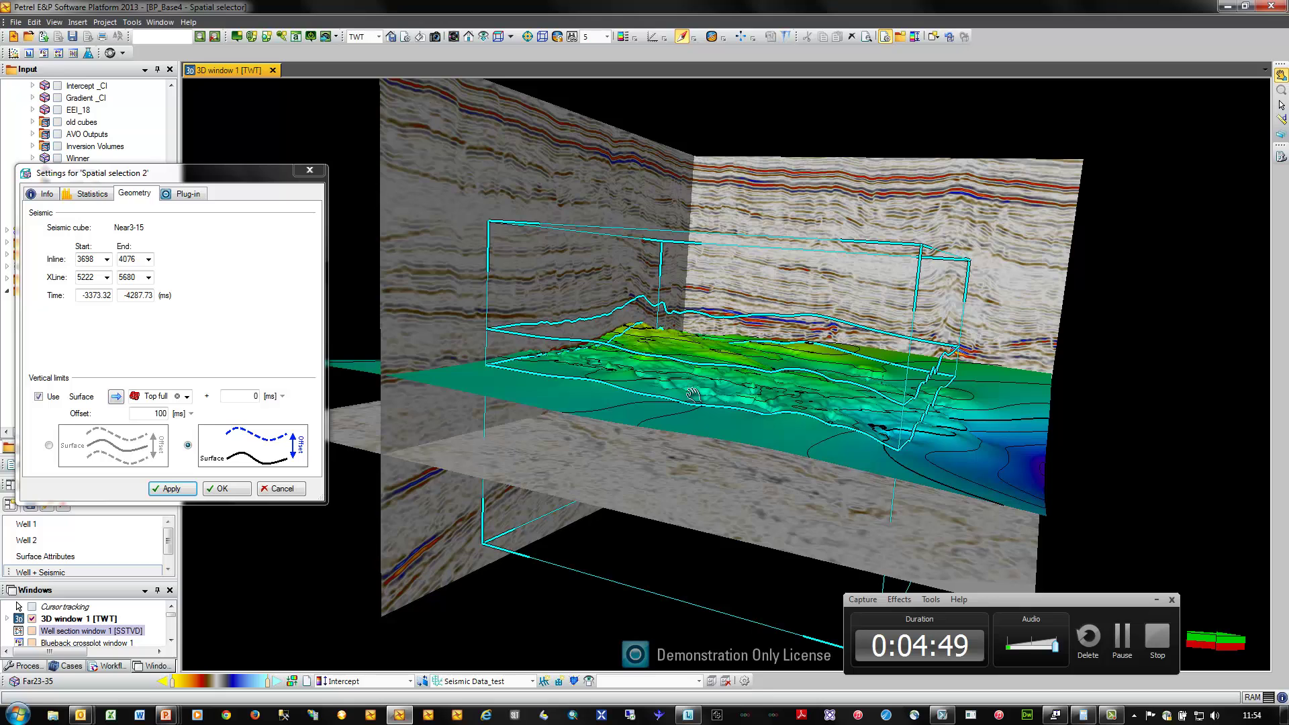
left_click_drag(658, 472, 434, 468)
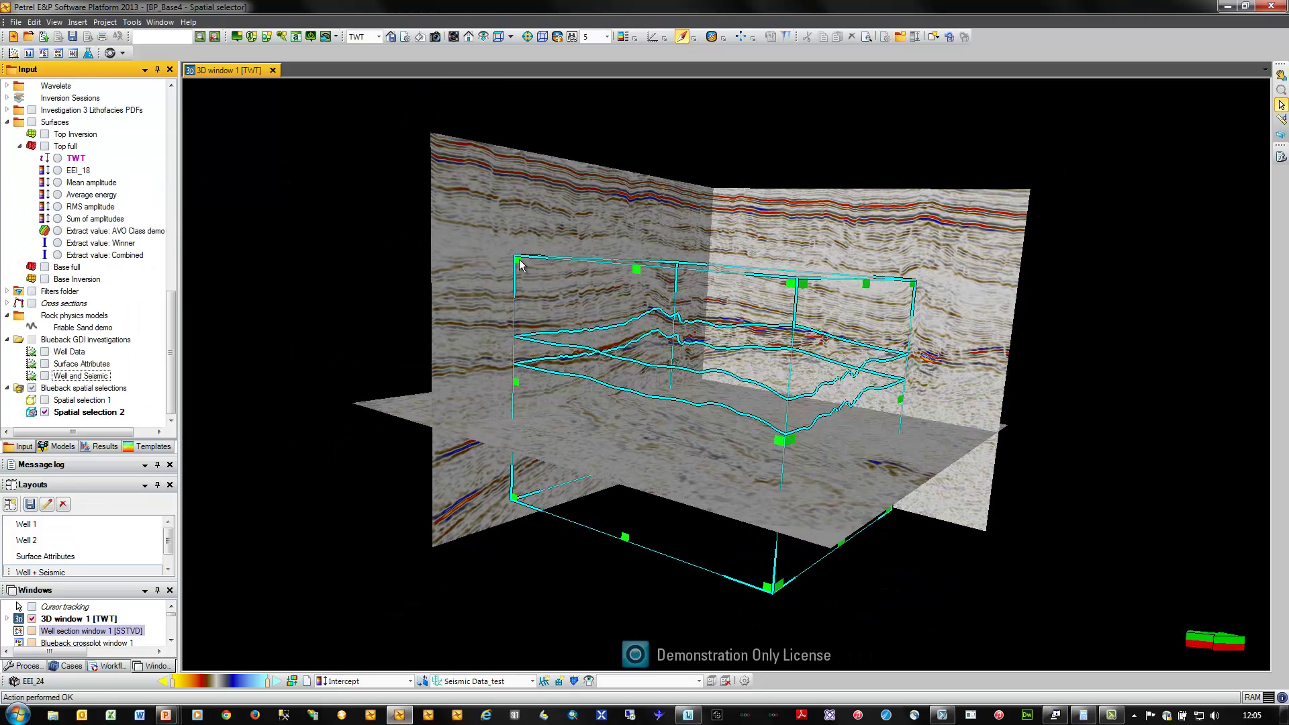
Create a GDI investigation from the Spatial selection 2 box in the 3D window
right_click(520, 264)
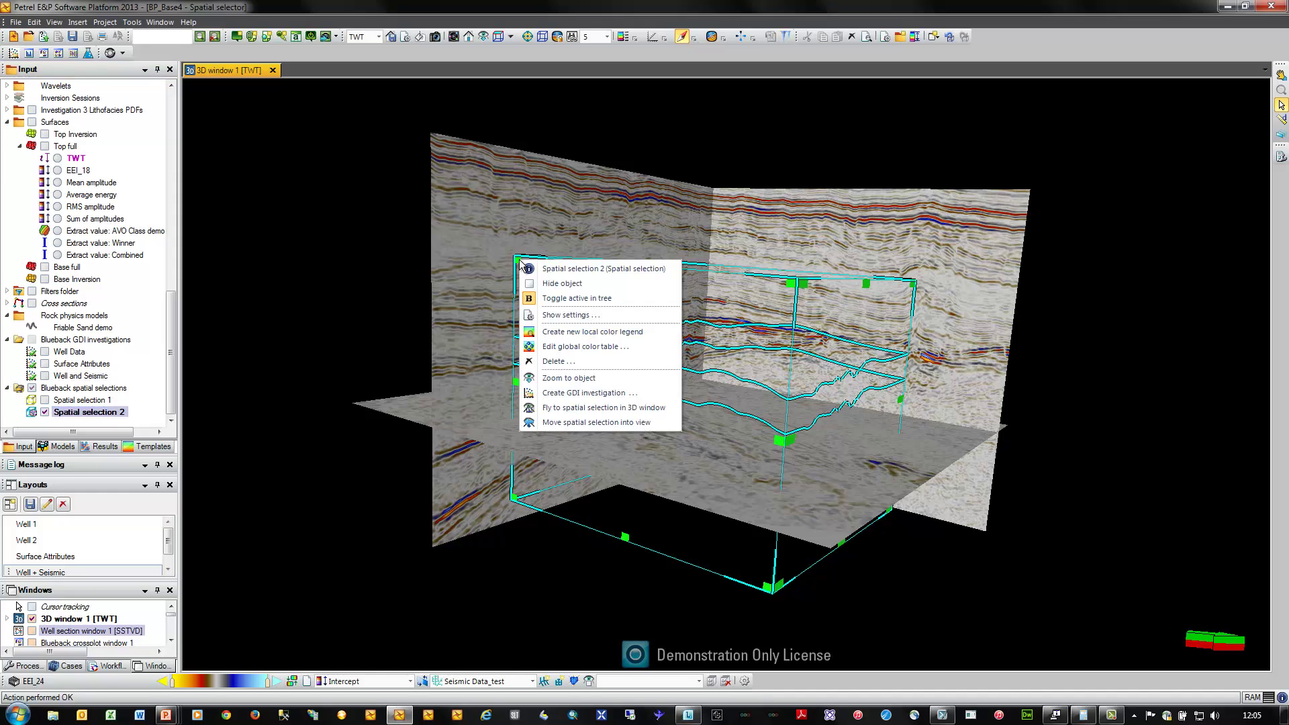
left_click(625, 396)
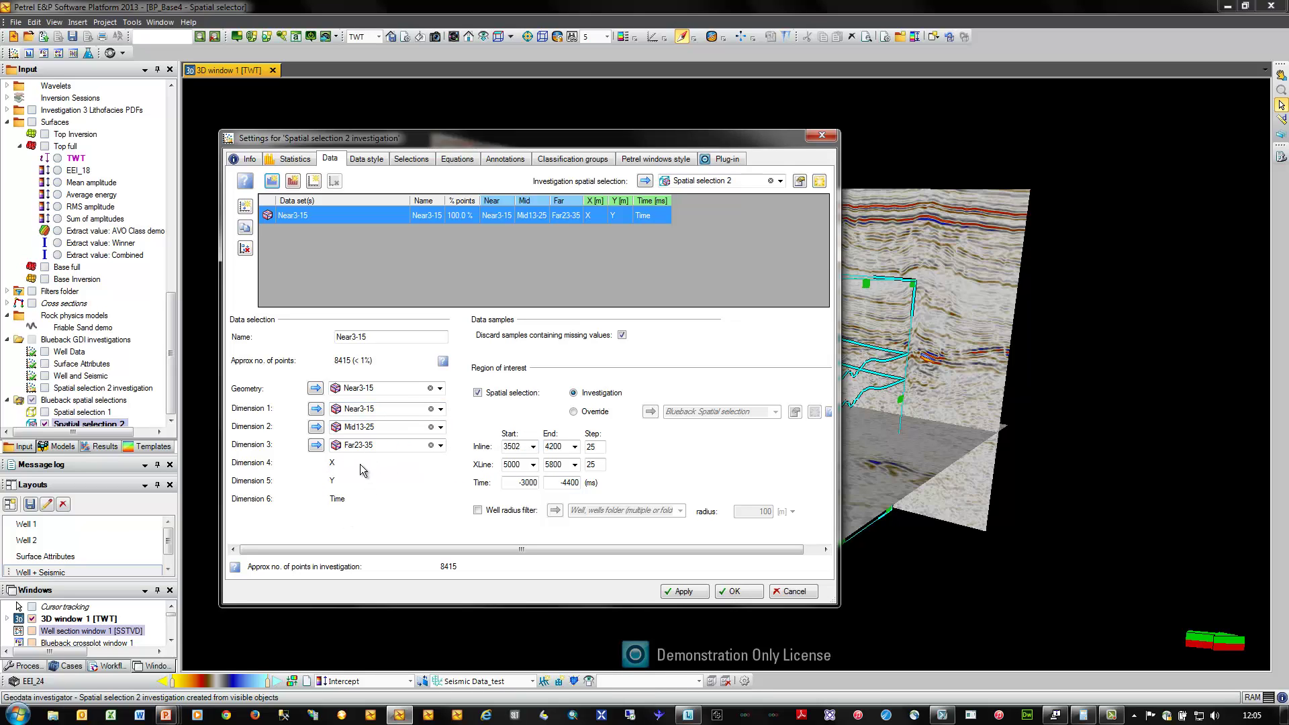
Set the inline and crossline step to 6 and add AVO Class demo Unmuted as Dimension 7
double_click(591, 447)
type("6")
key("Tab")
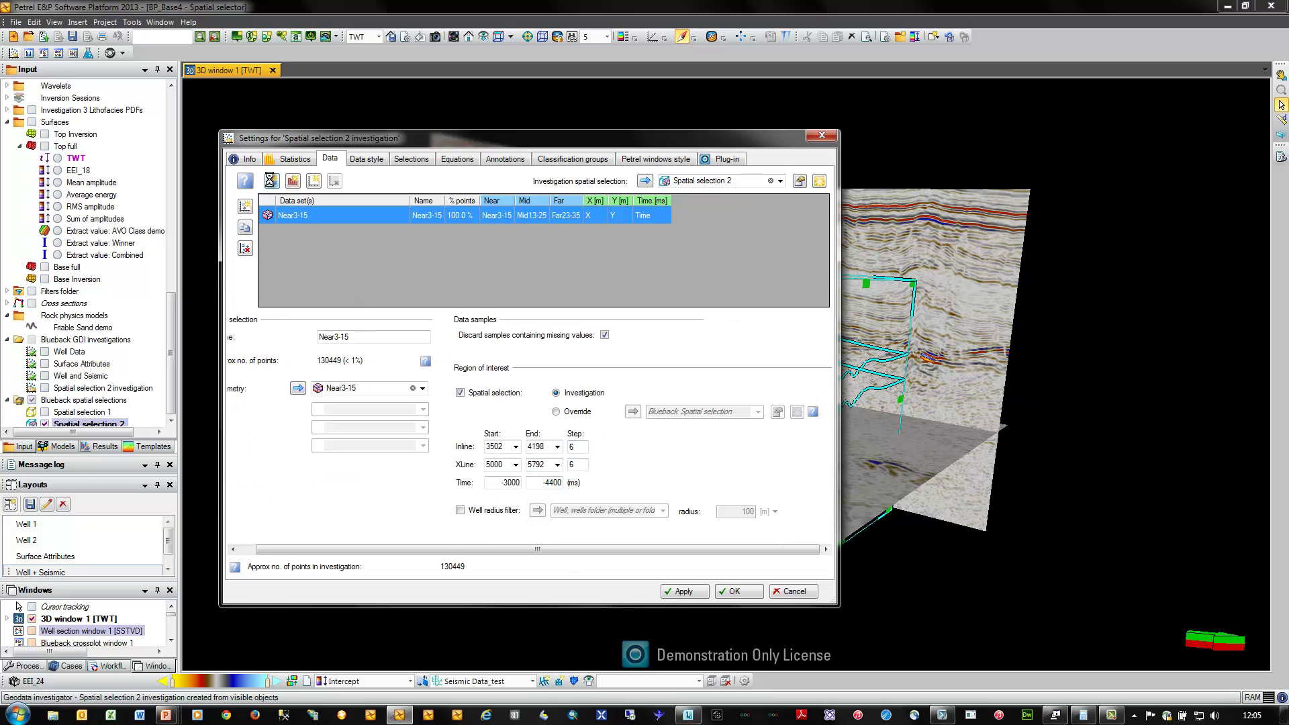
left_click(423, 518)
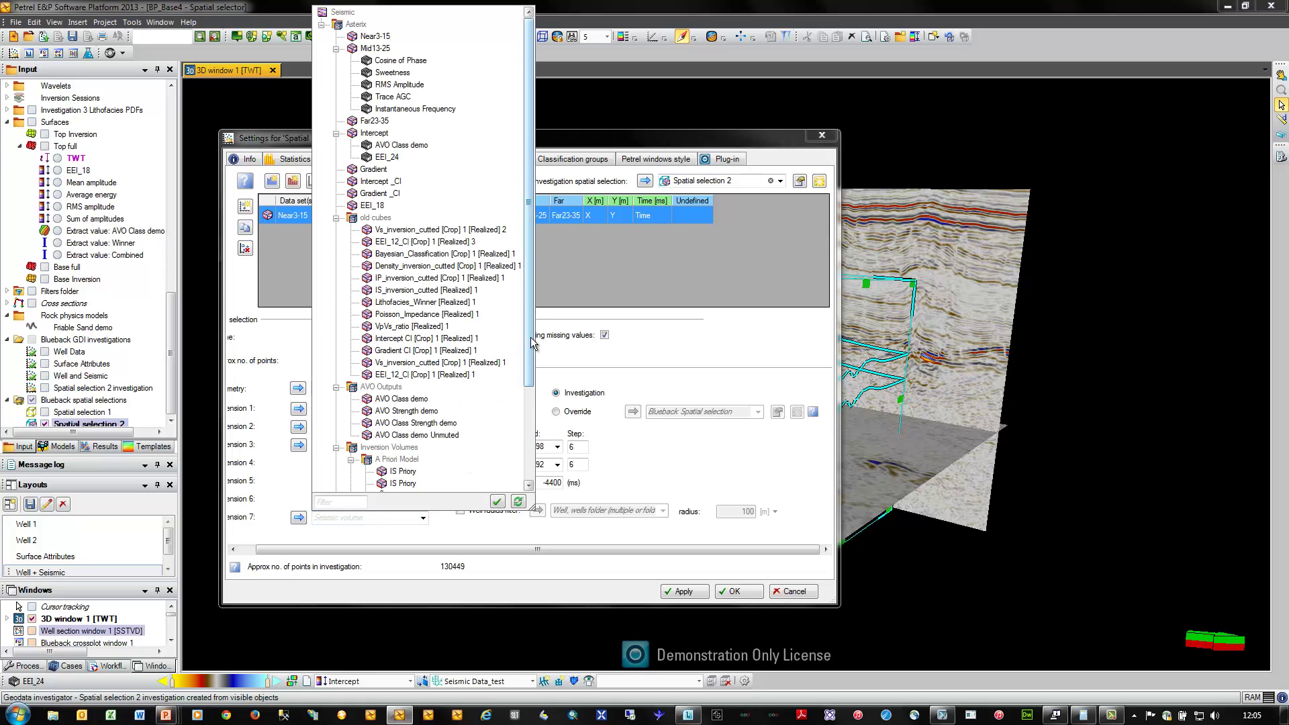
scroll(535, 390, "down", 2)
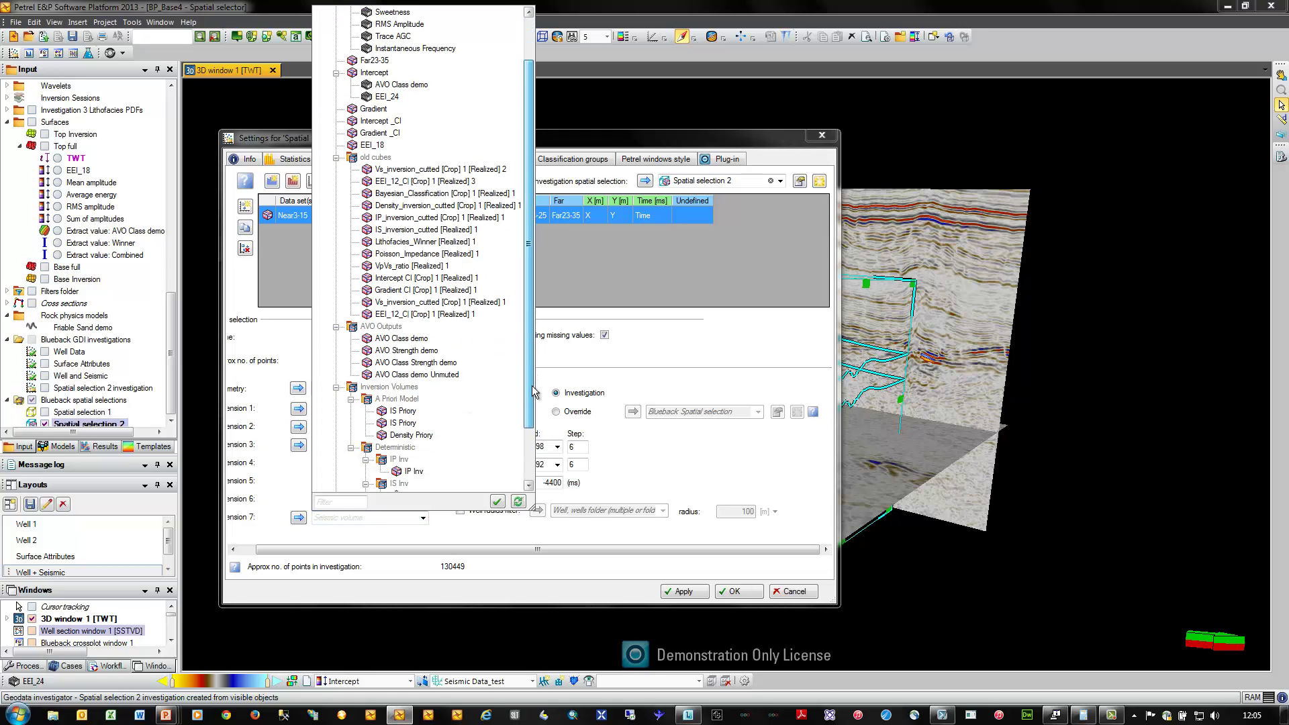
left_click(428, 374)
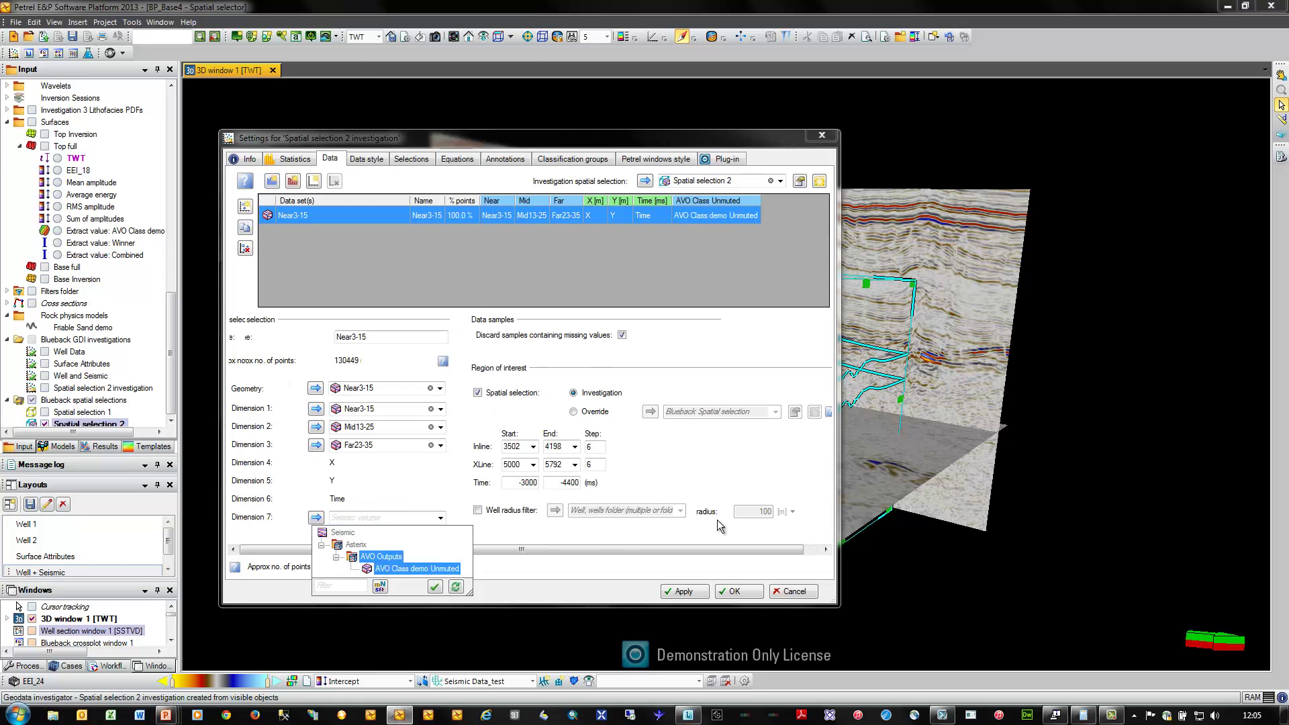
left_click(740, 591)
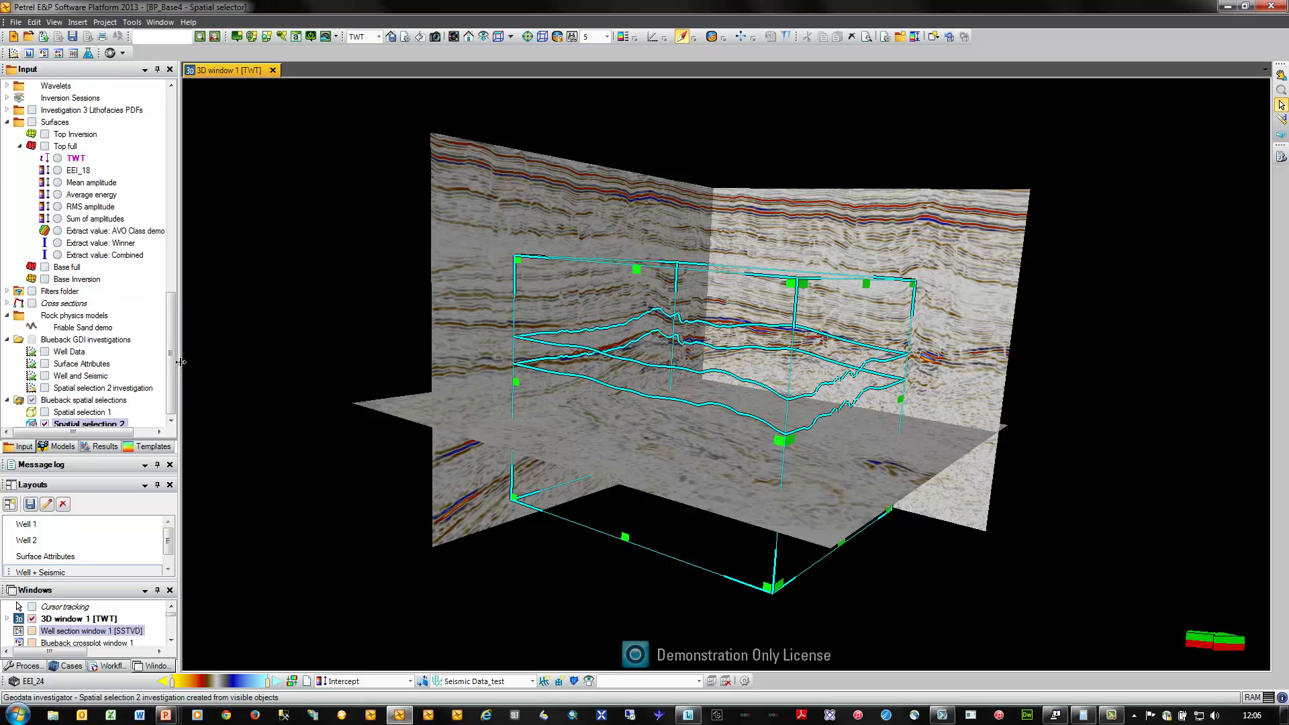
Show Spatial selection 2 investigation in a Blueback crossplot coloured by AVO Class Unmuted
left_click(171, 421)
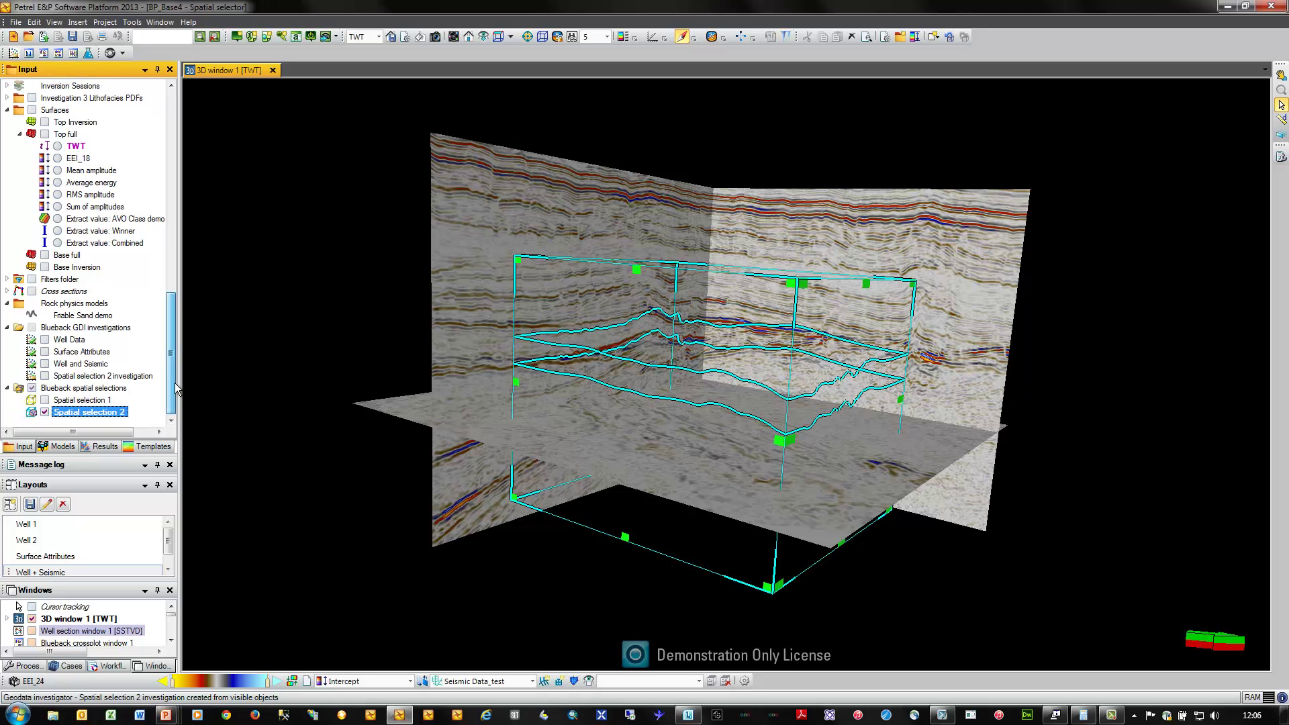
right_click(118, 381)
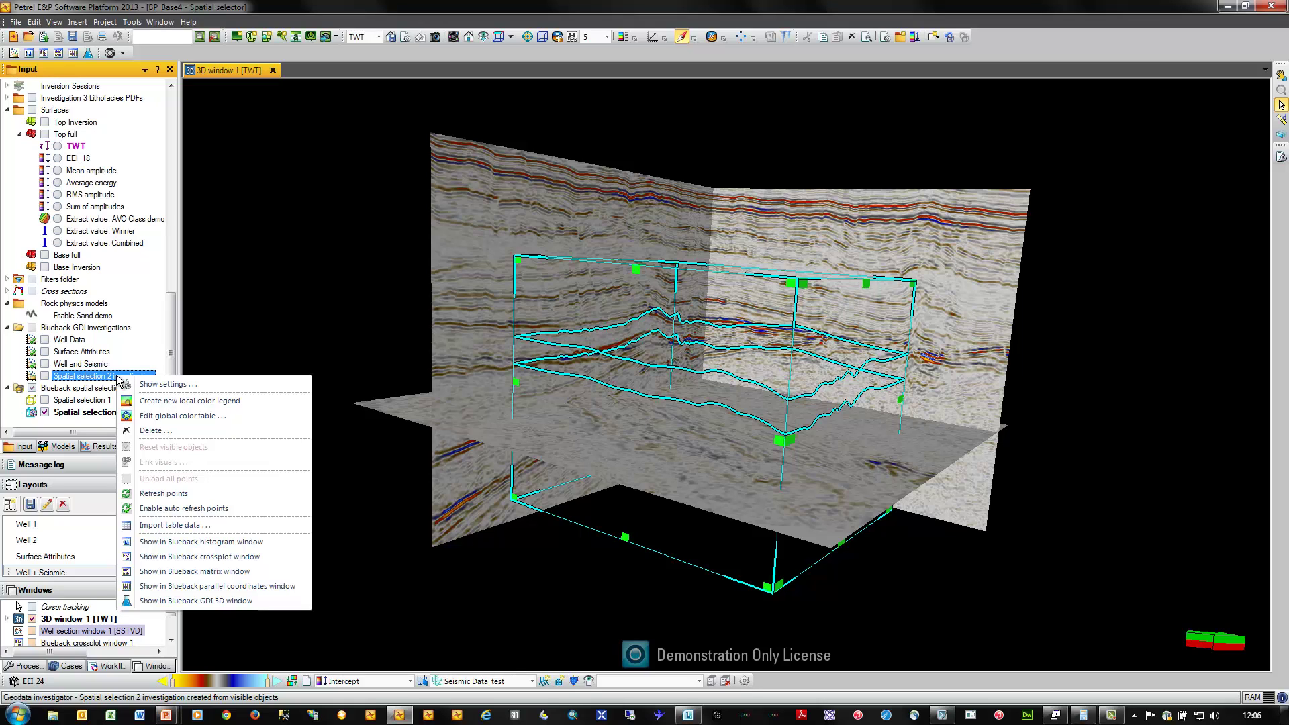
left_click(209, 558)
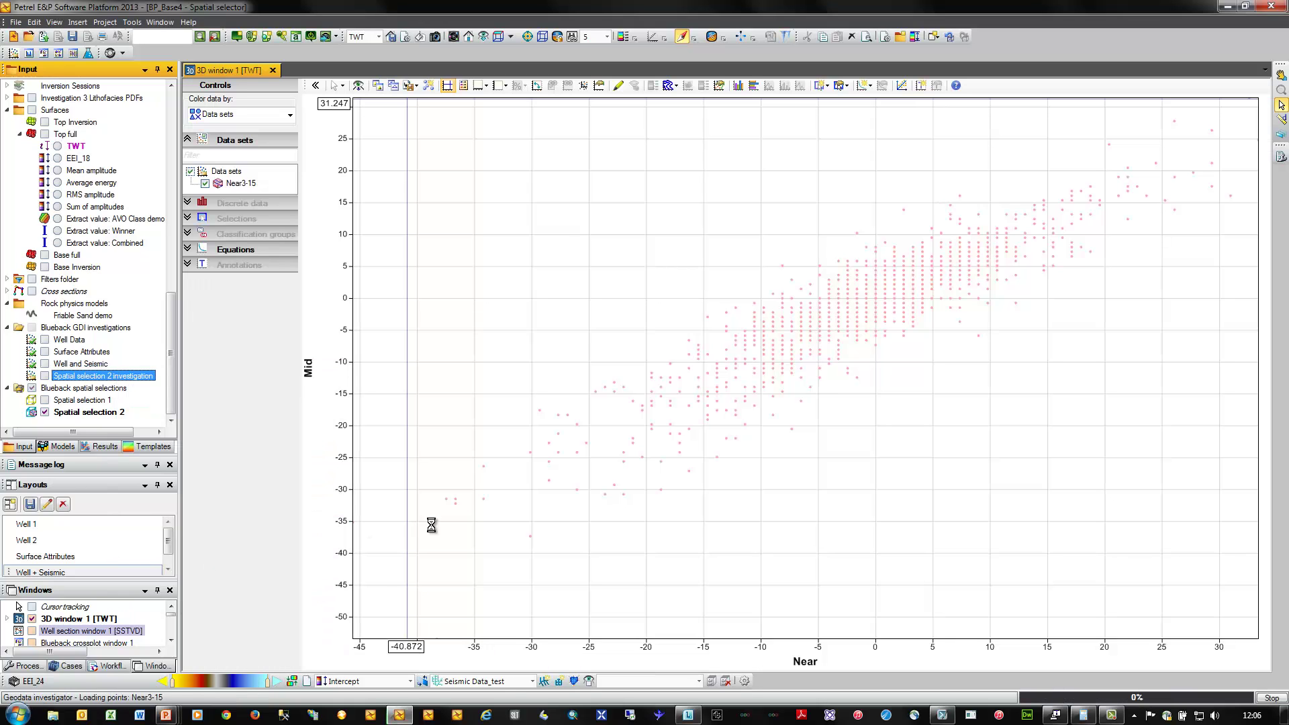
left_click(290, 117)
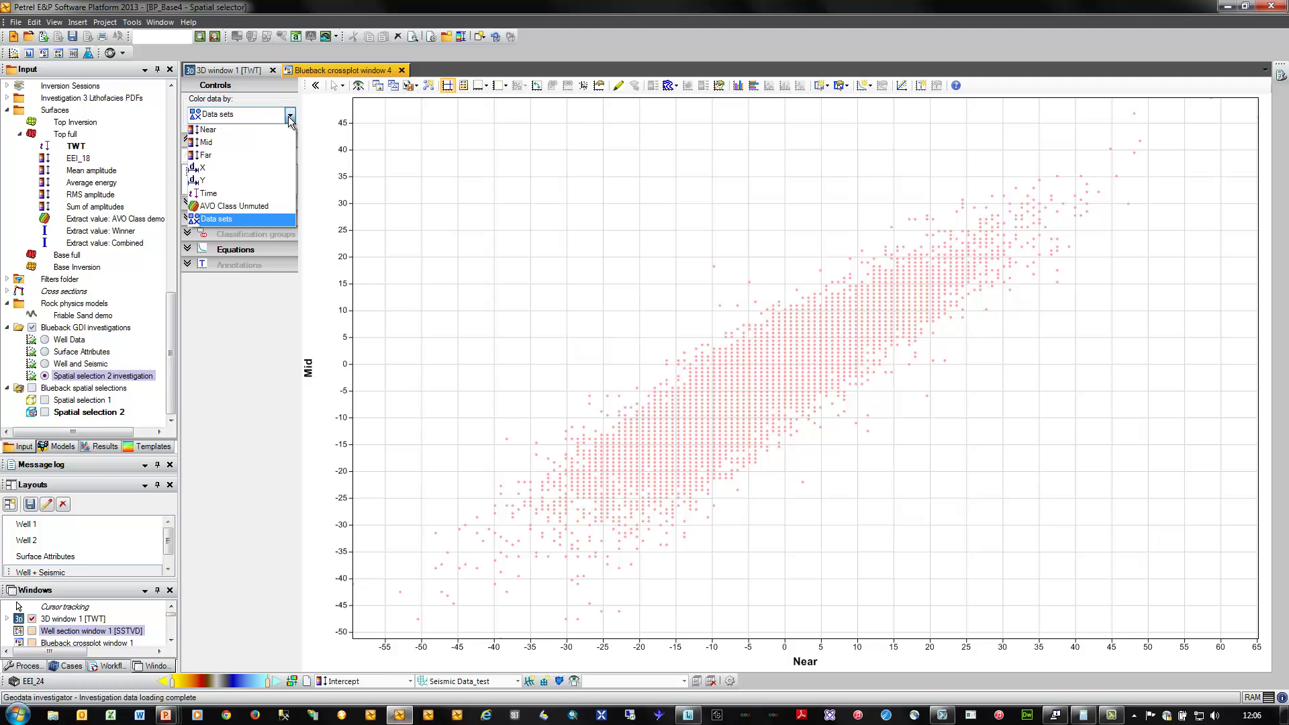
left_click(268, 205)
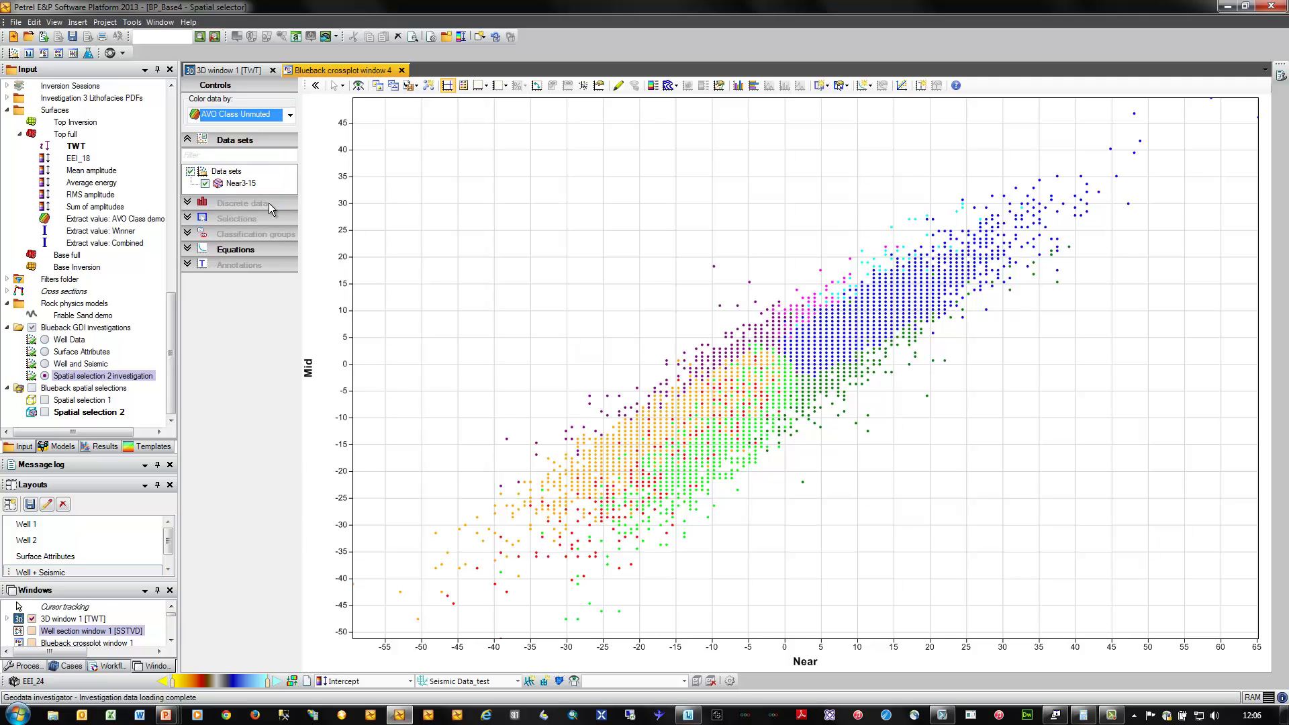
Turn on the data style and AVO class legends and enlarge the crossplot points
left_click(464, 88)
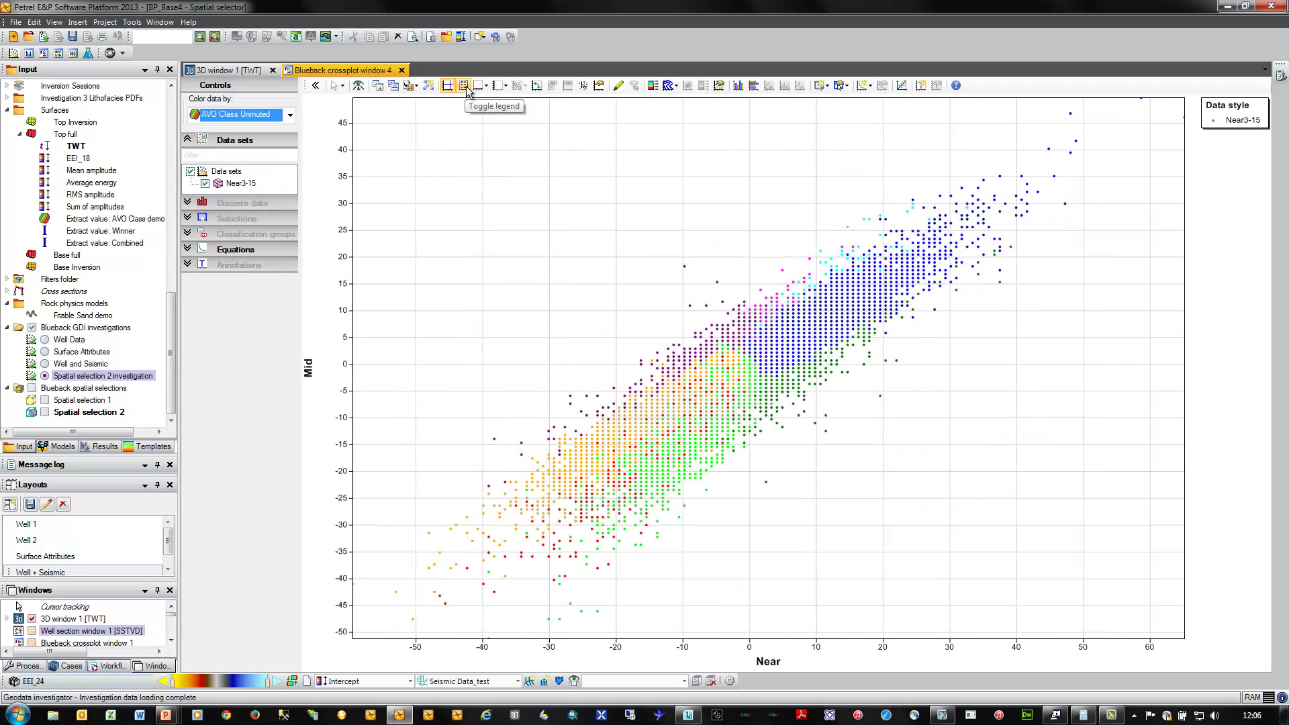
left_click(653, 86)
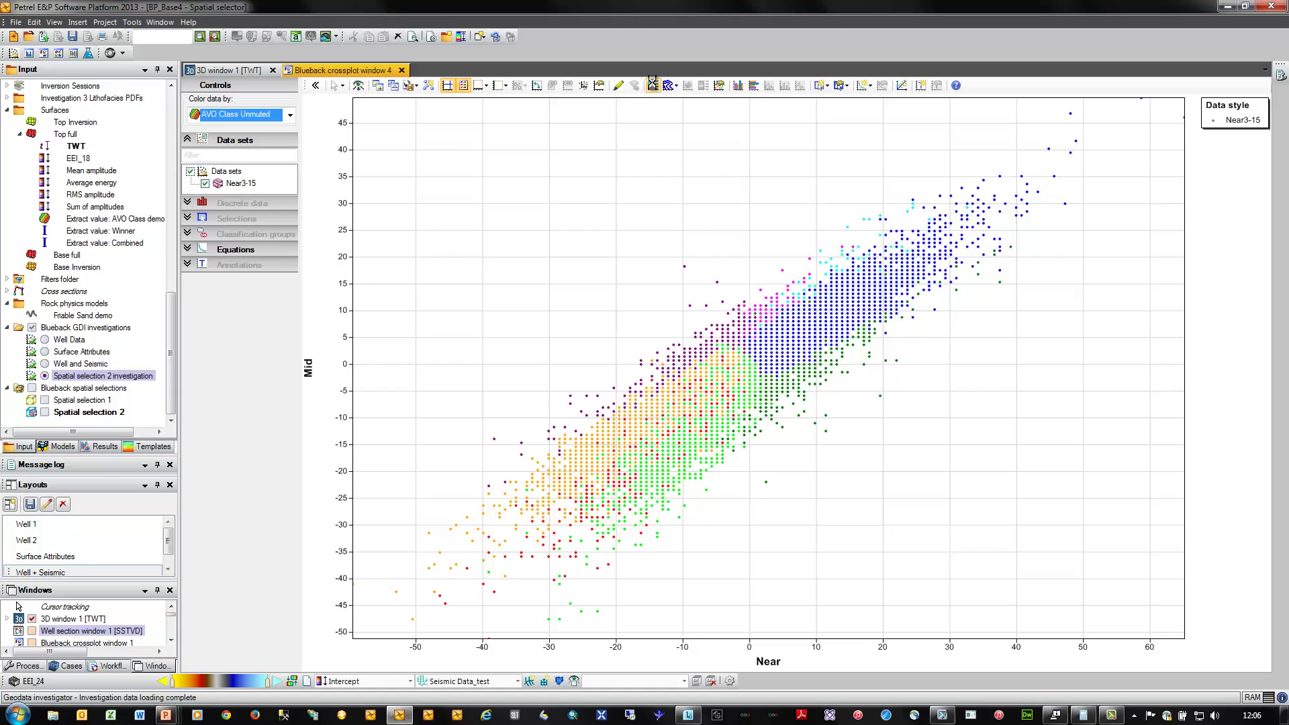
right_click(1215, 120)
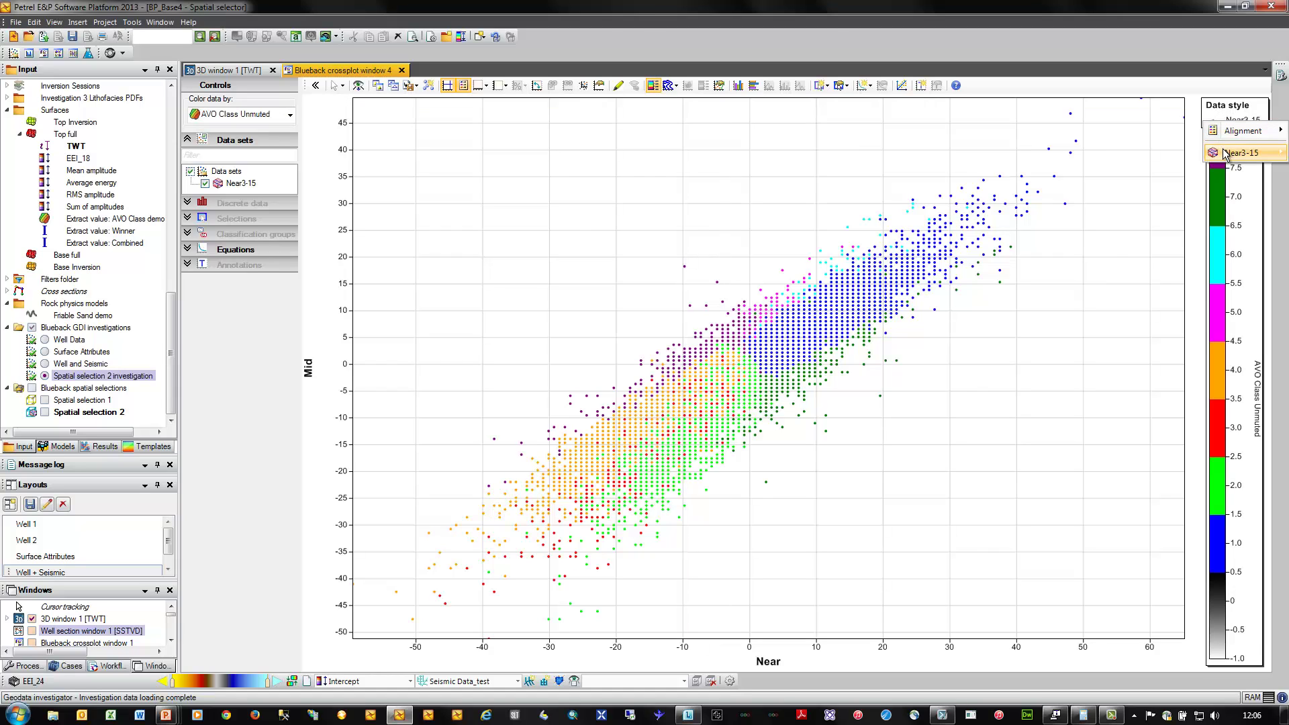
mouse_move(1236, 153)
mouse_move(1158, 287)
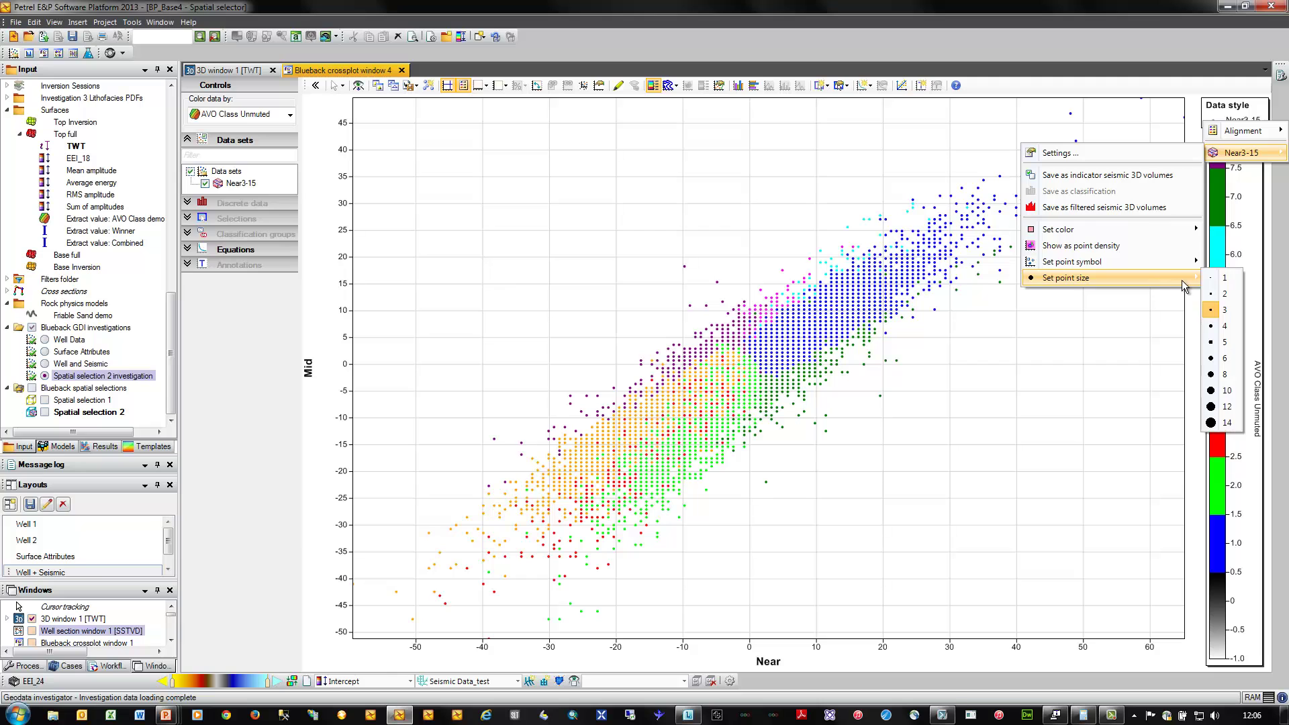
left_click(1223, 356)
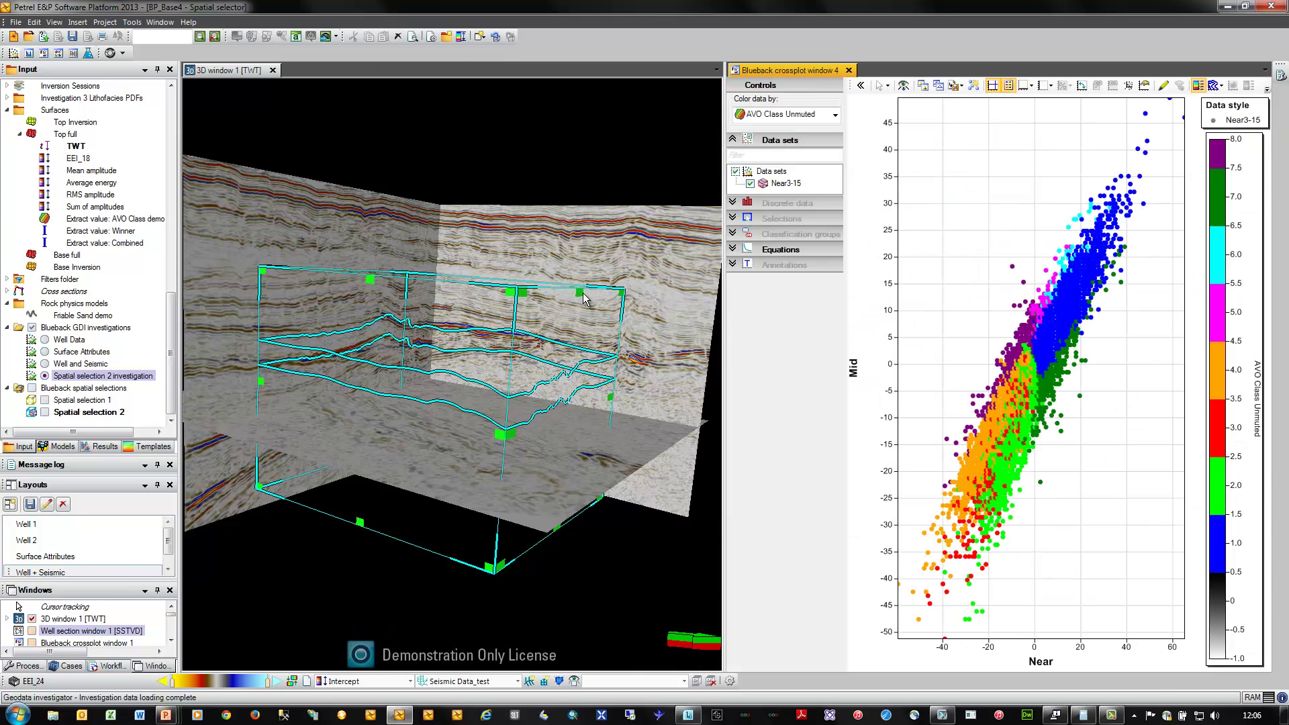
Tile the 3D view beside the crossplot and widen the crossplot's plotting area
left_click_drag(720, 339, 480, 416)
left_click(584, 372)
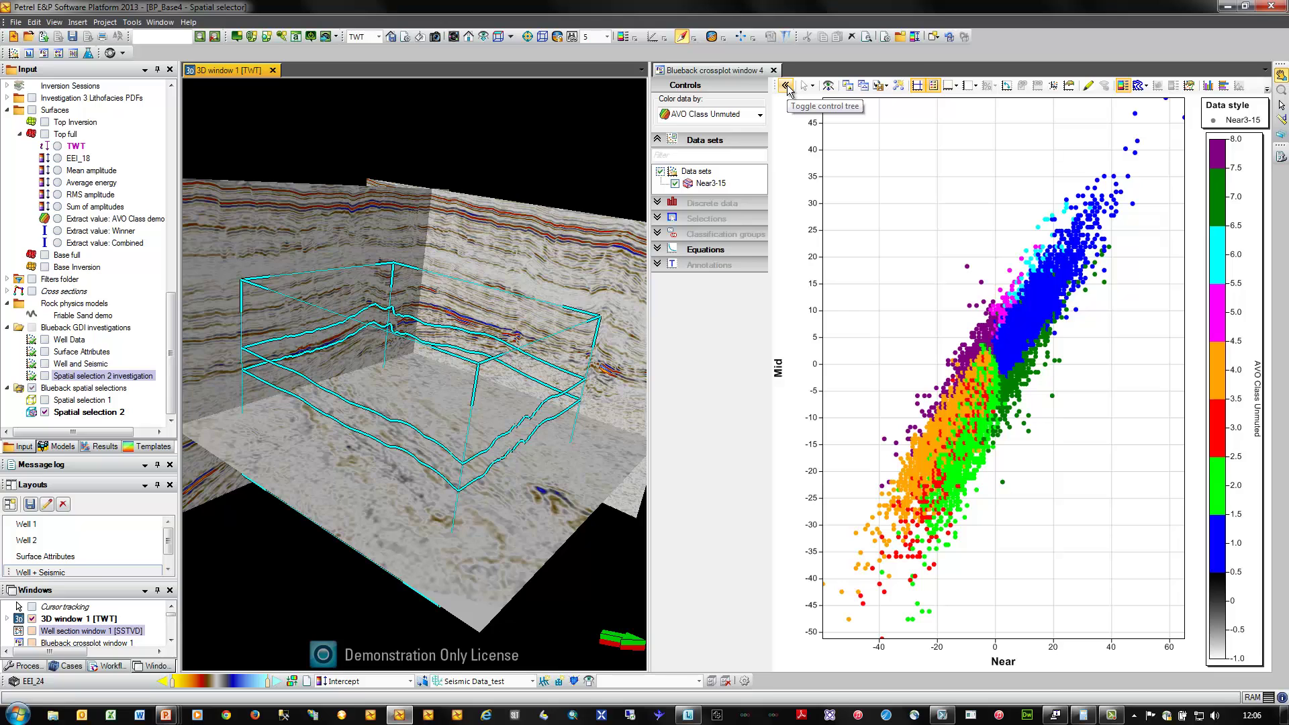
left_click(786, 86)
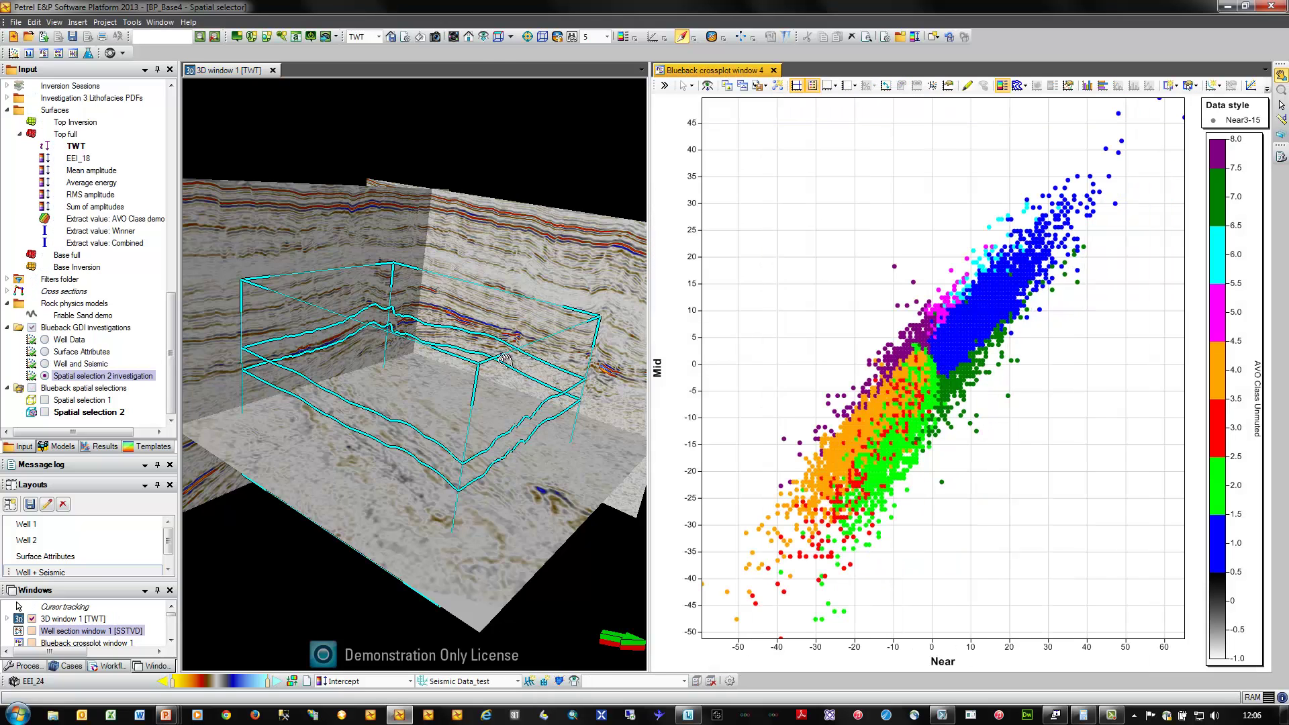
left_click_drag(468, 348, 460, 360)
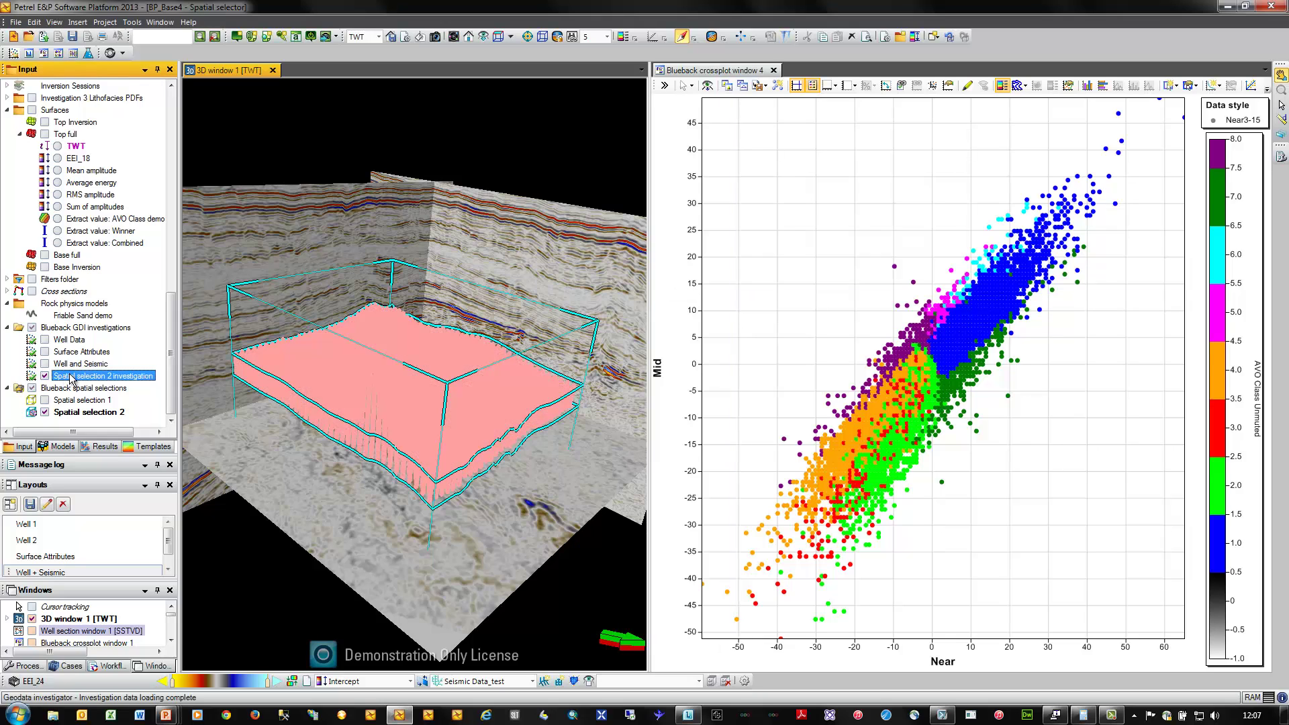
Set the investigation's Petrel windows style to colour data by AVO Class Unmuted
double_click(69, 374)
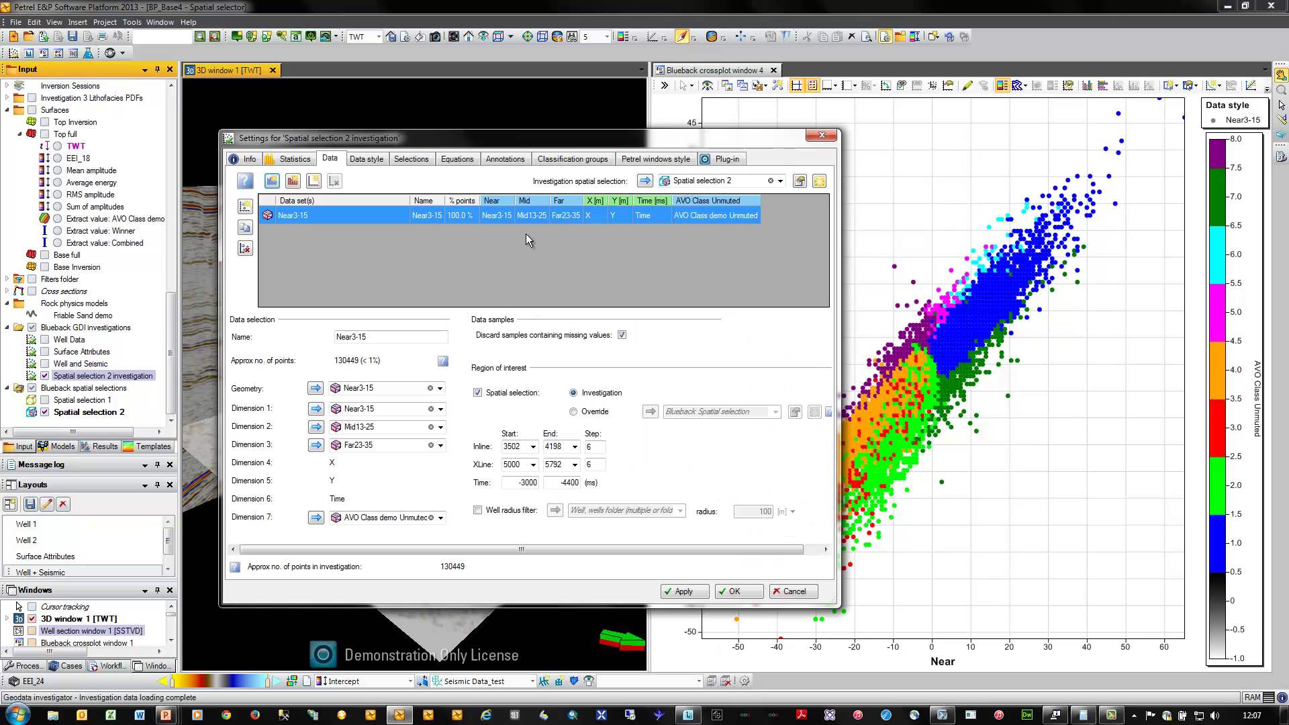
left_click(655, 161)
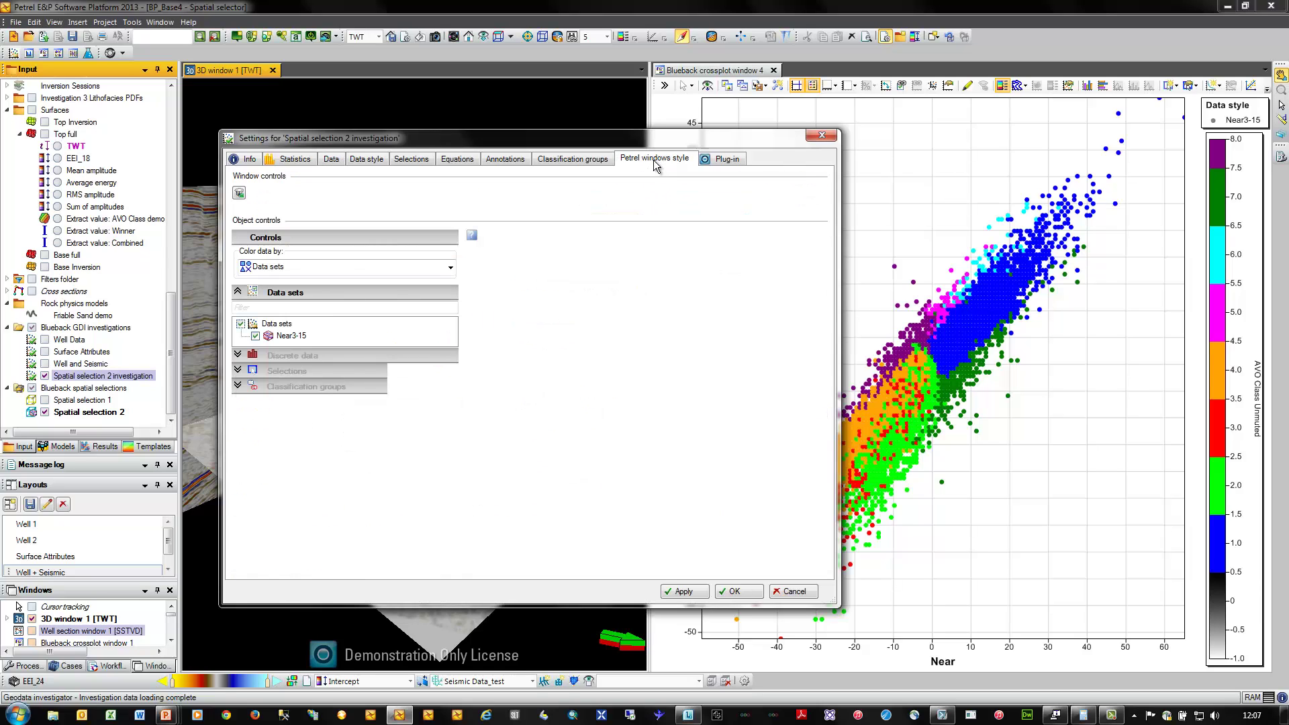
left_click(451, 266)
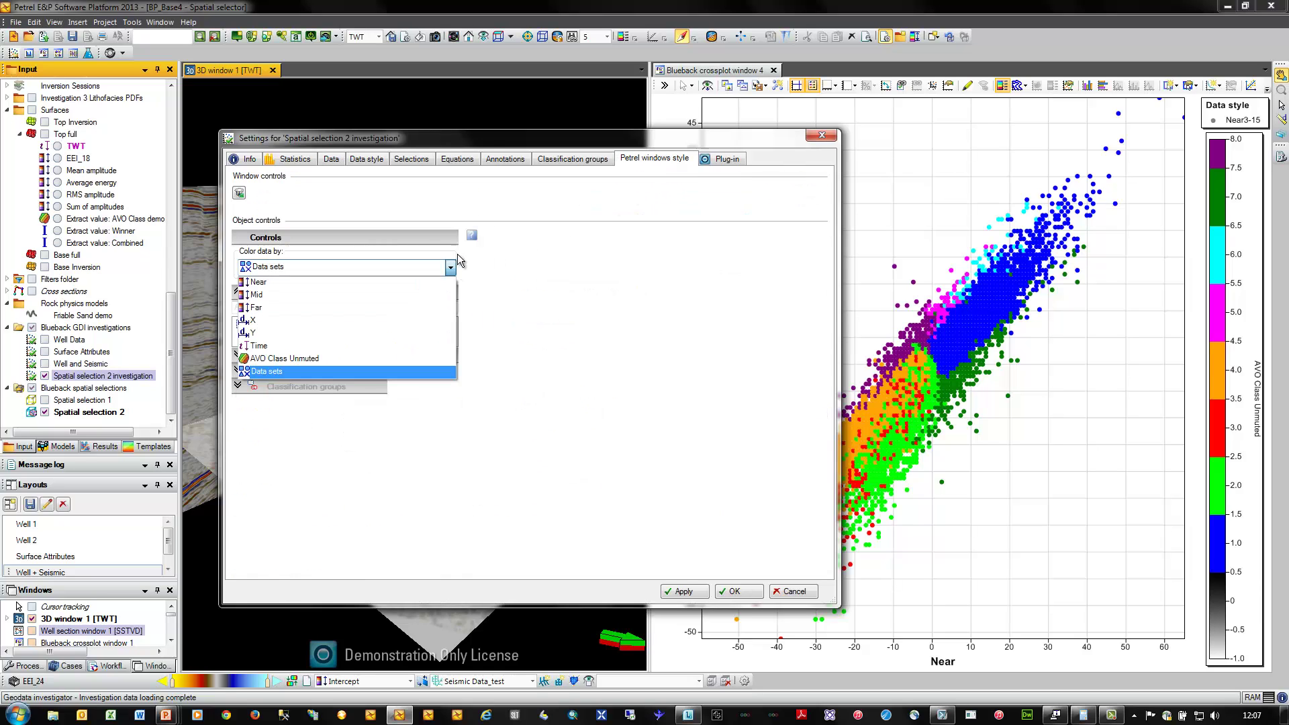
left_click(503, 139)
left_click_drag(502, 139, 800, 141)
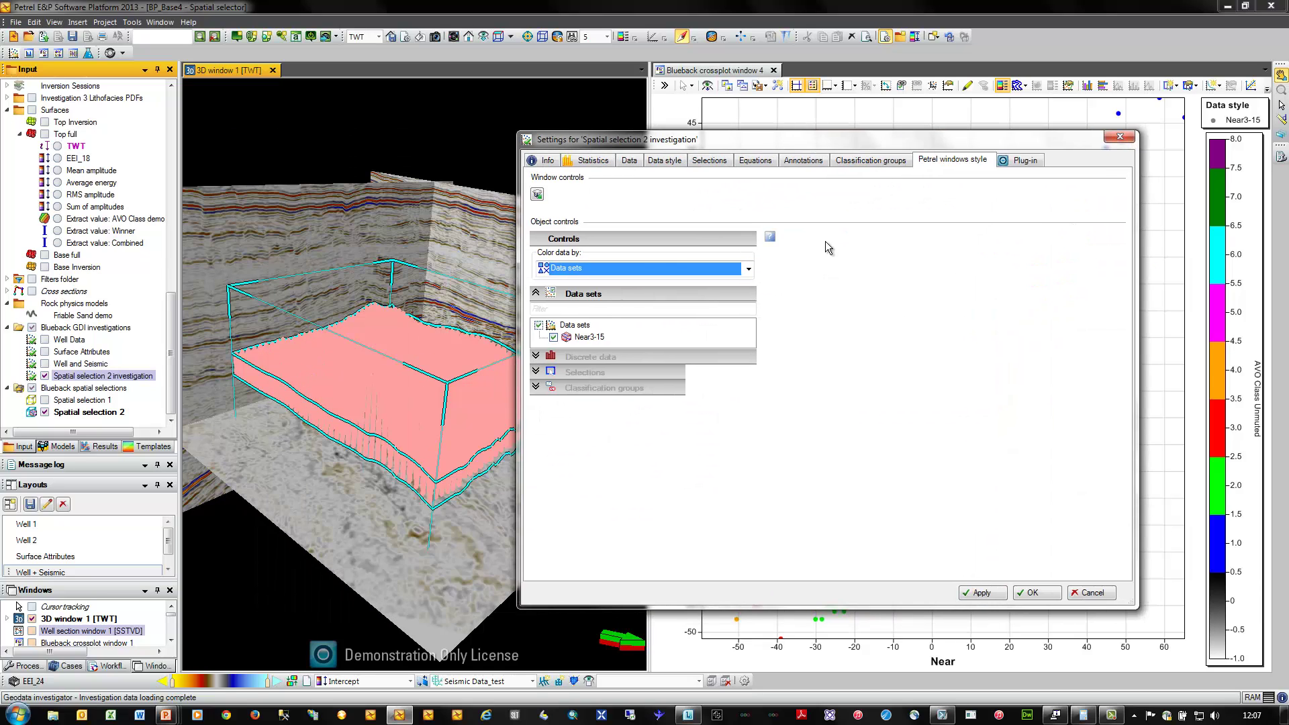
left_click(749, 269)
left_click(658, 360)
left_click(1074, 595)
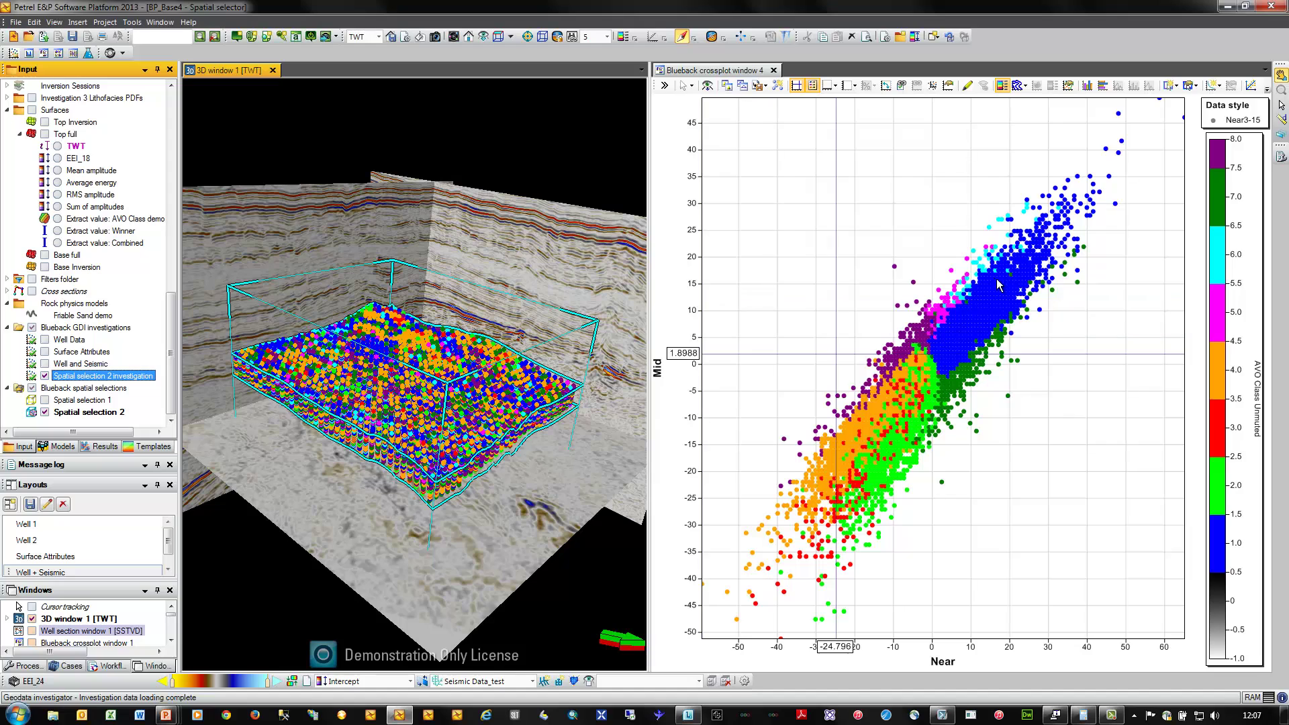
Draw a rectangle filter on the Near v Mid crossplot
left_click(1173, 92)
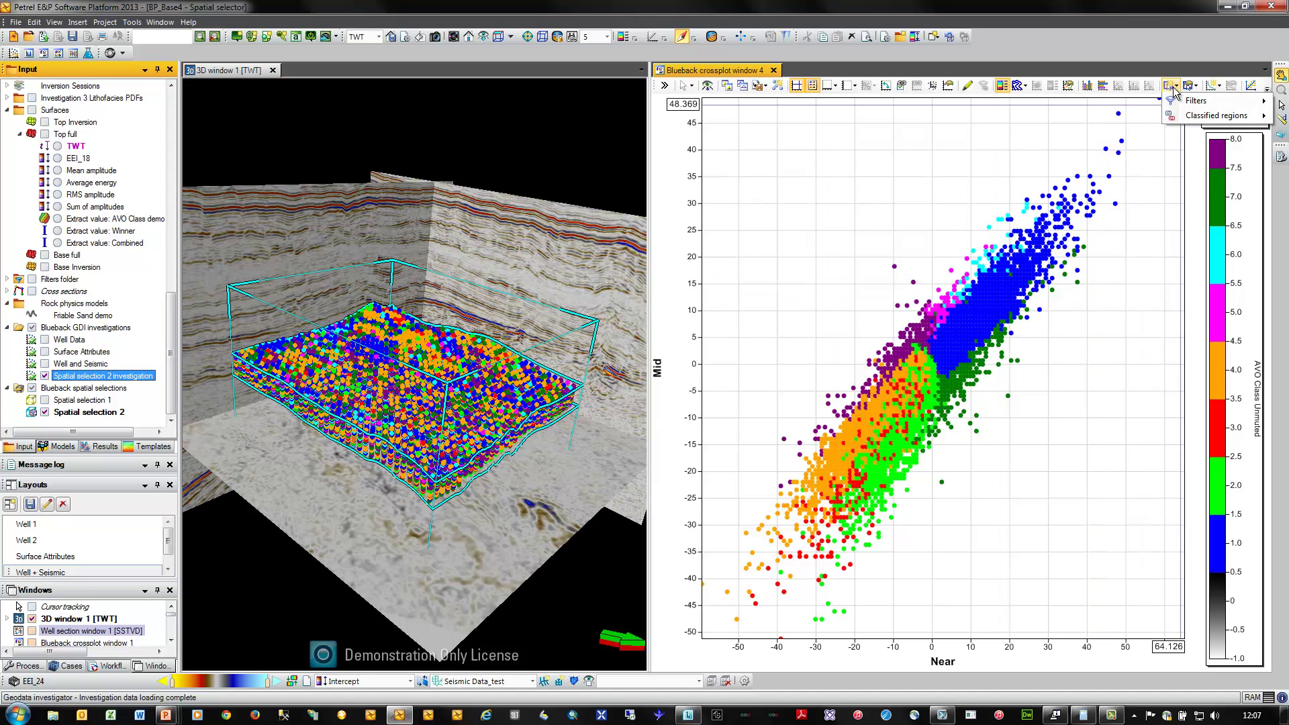
mouse_move(1183, 102)
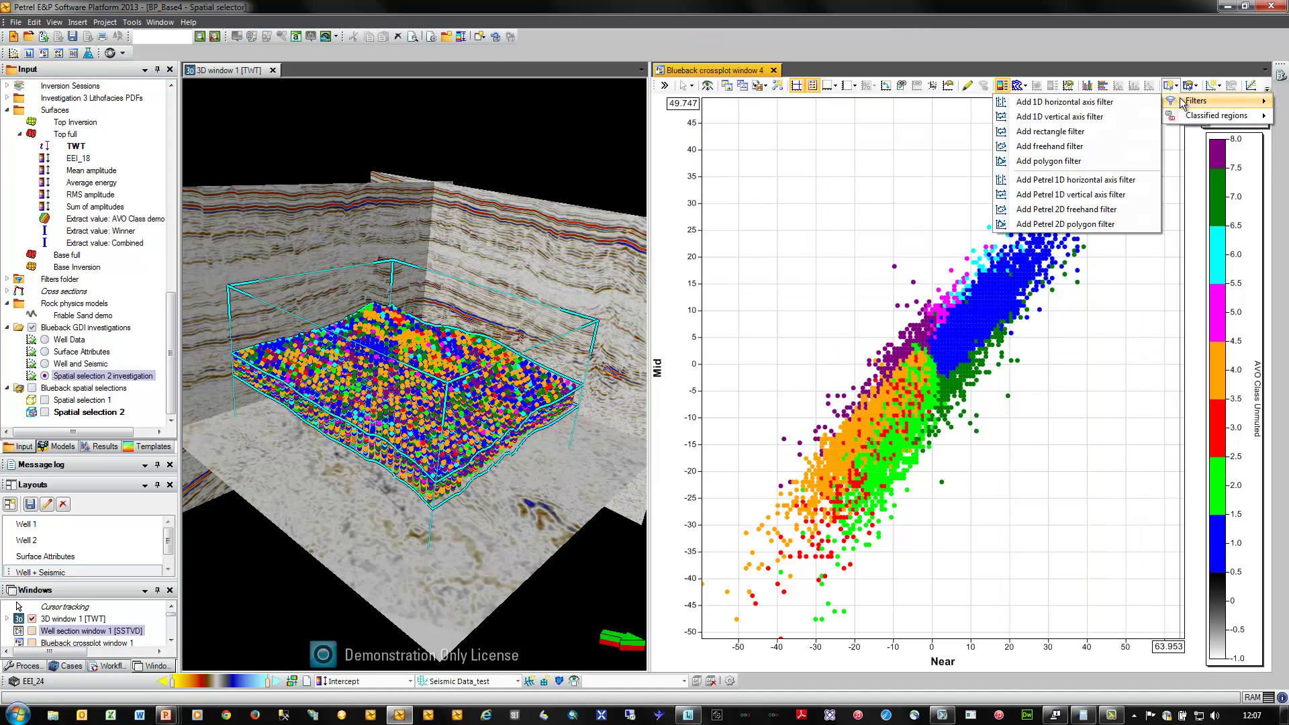
left_click(1108, 132)
left_click_drag(1002, 156, 1150, 302)
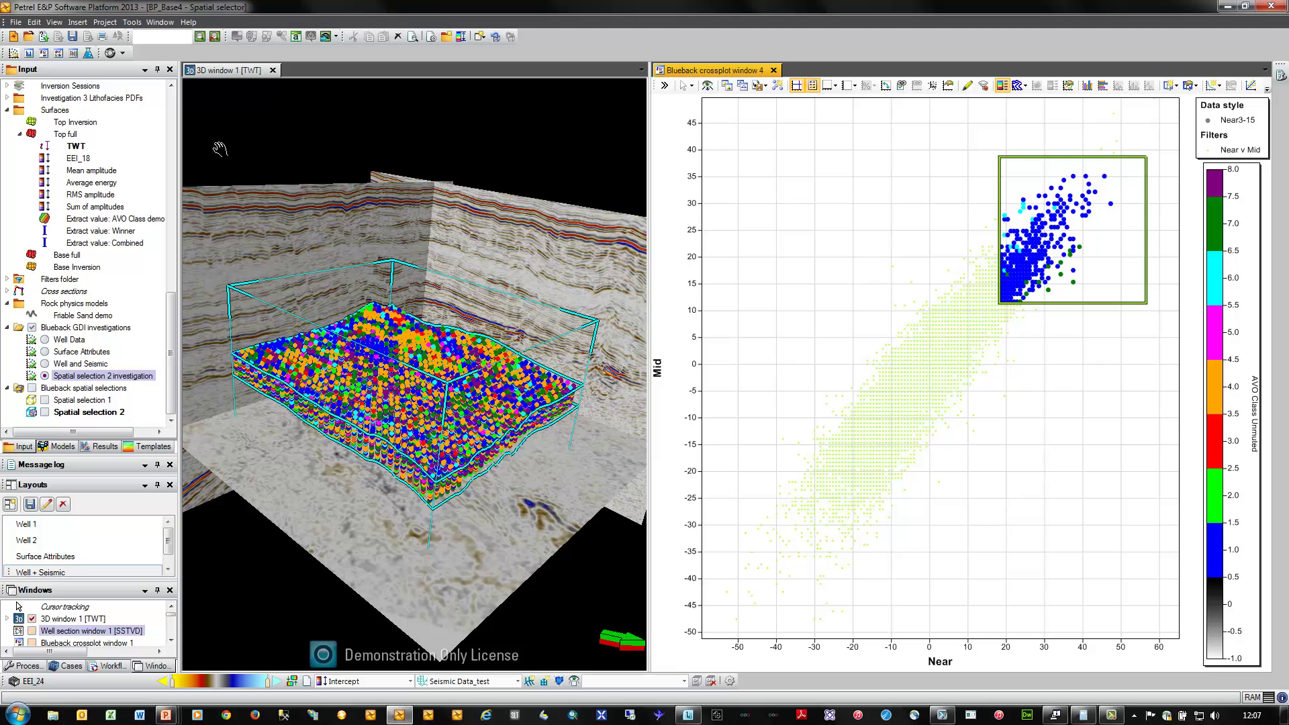
Enable the Near v Mid selection in investigation settings and move the box to low Near–Mid points
left_click(230, 75)
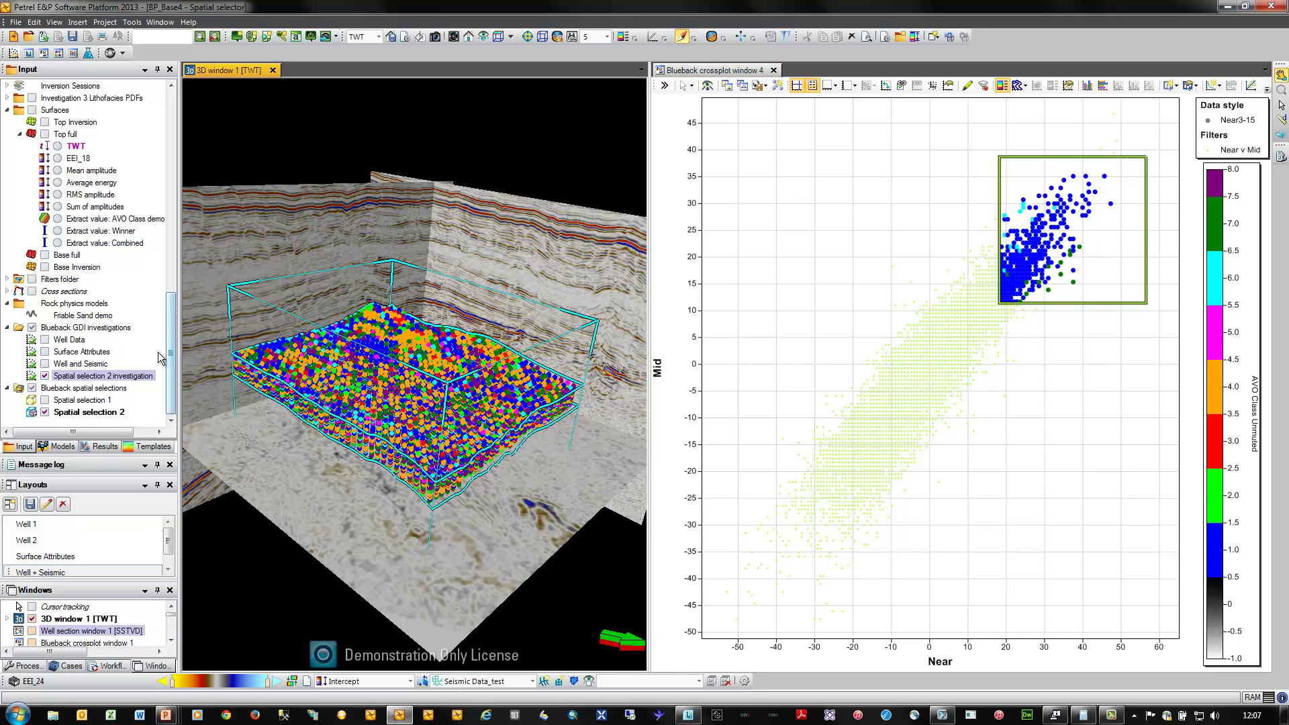
left_click(122, 375)
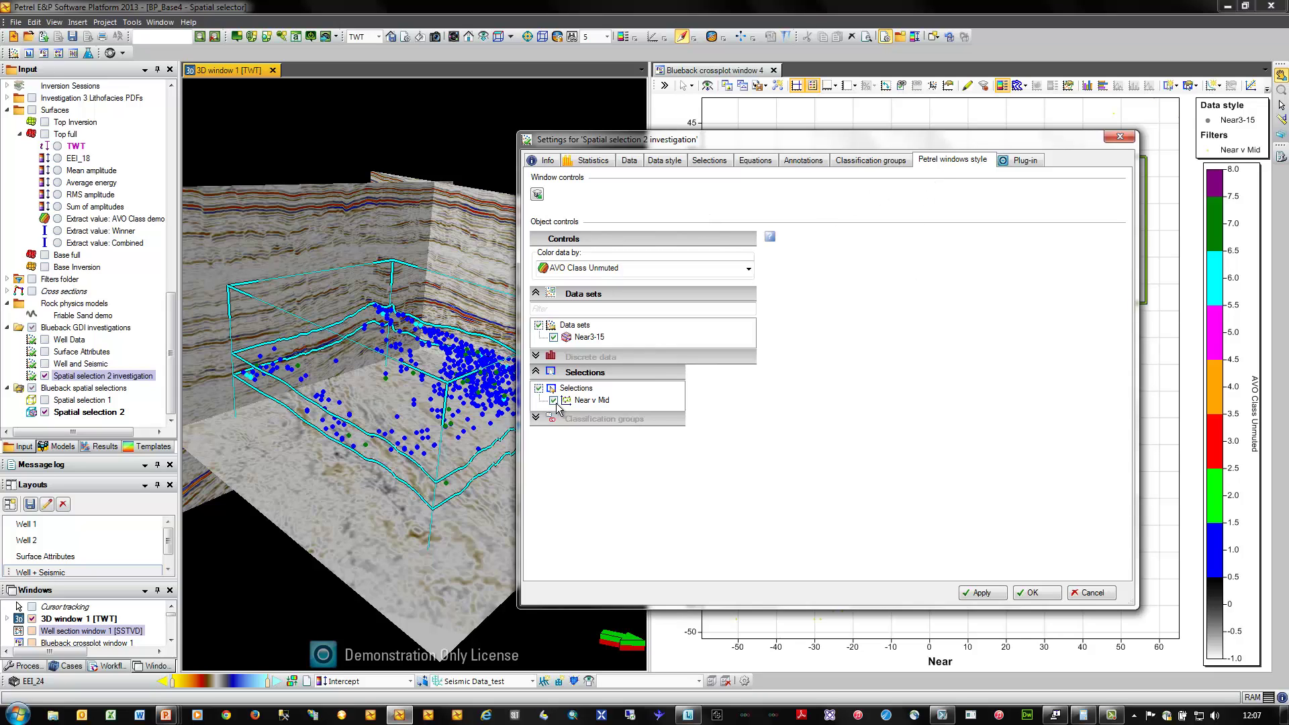
left_click(1035, 593)
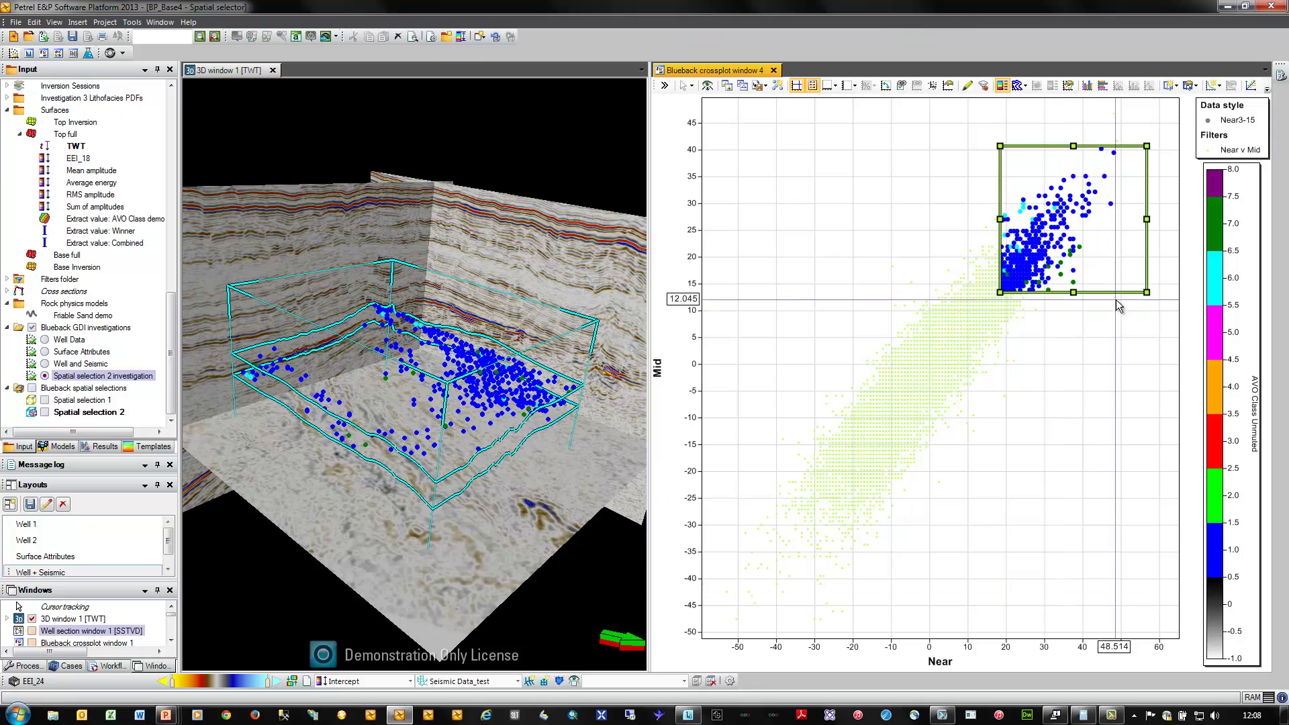
left_click_drag(1115, 293, 814, 638)
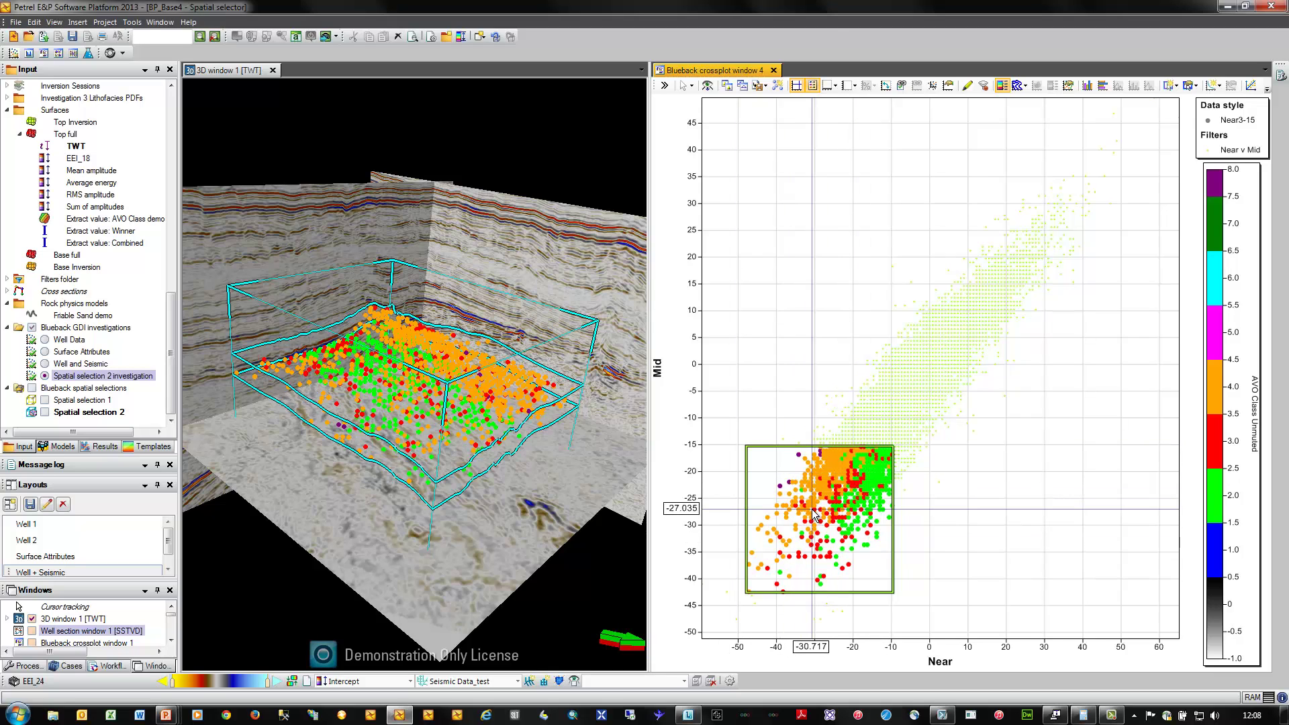
In a new interpretation window, display Intercept inline 3910 with the Spatial selection 2 box
left_click(160, 23)
left_click(202, 101)
left_click_drag(171, 247, 171, 217)
left_click(33, 183)
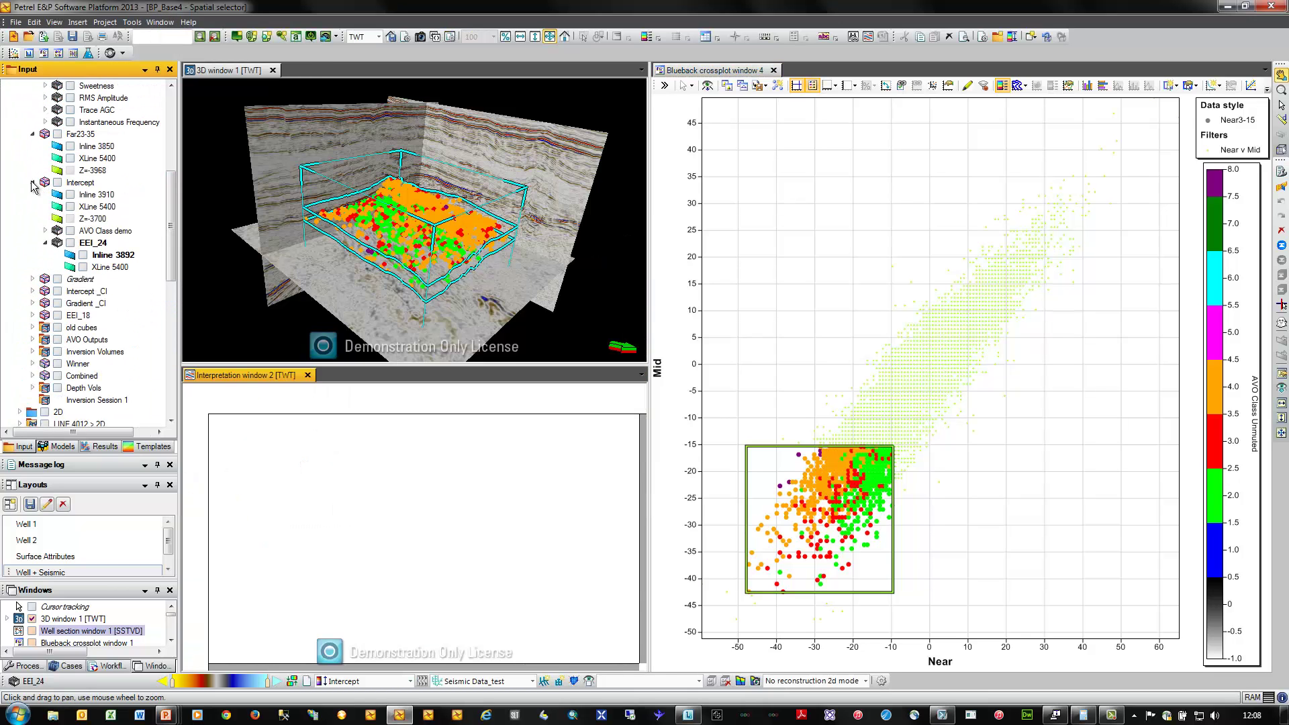
left_click(70, 195)
left_click_drag(172, 253, 172, 385)
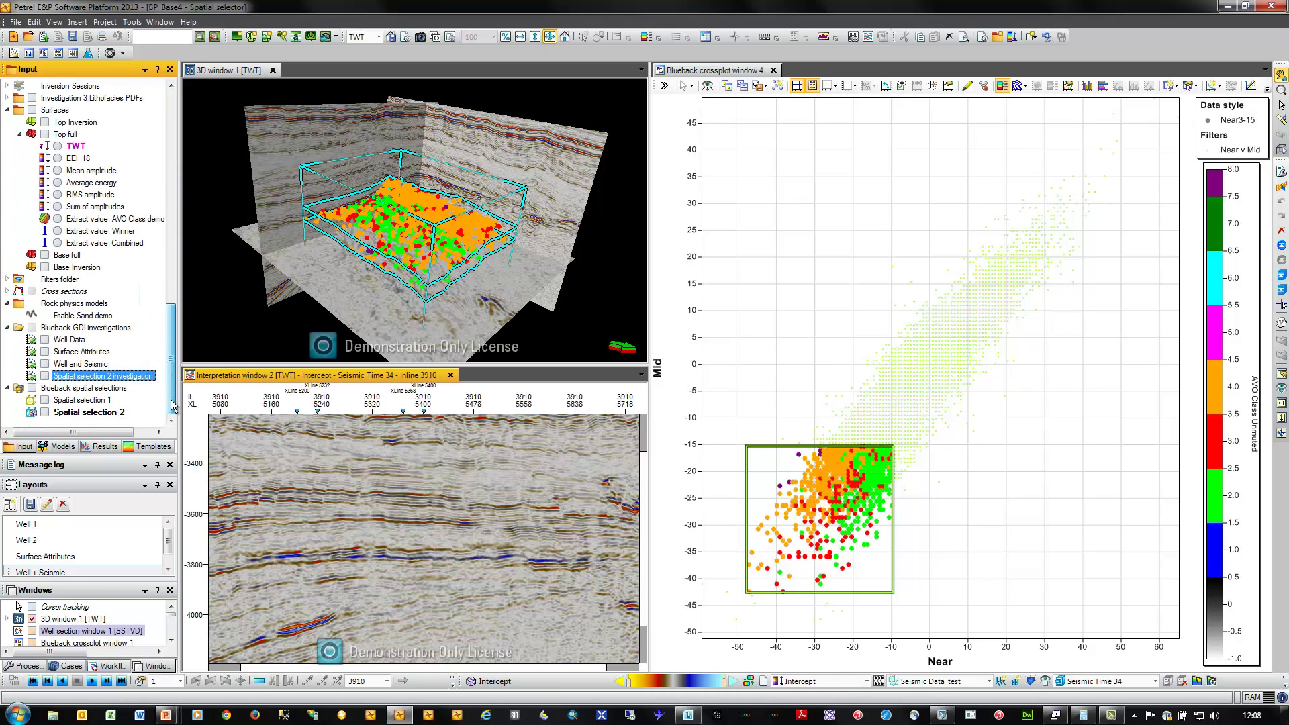
left_click(46, 413)
left_click_drag(490, 538, 482, 535)
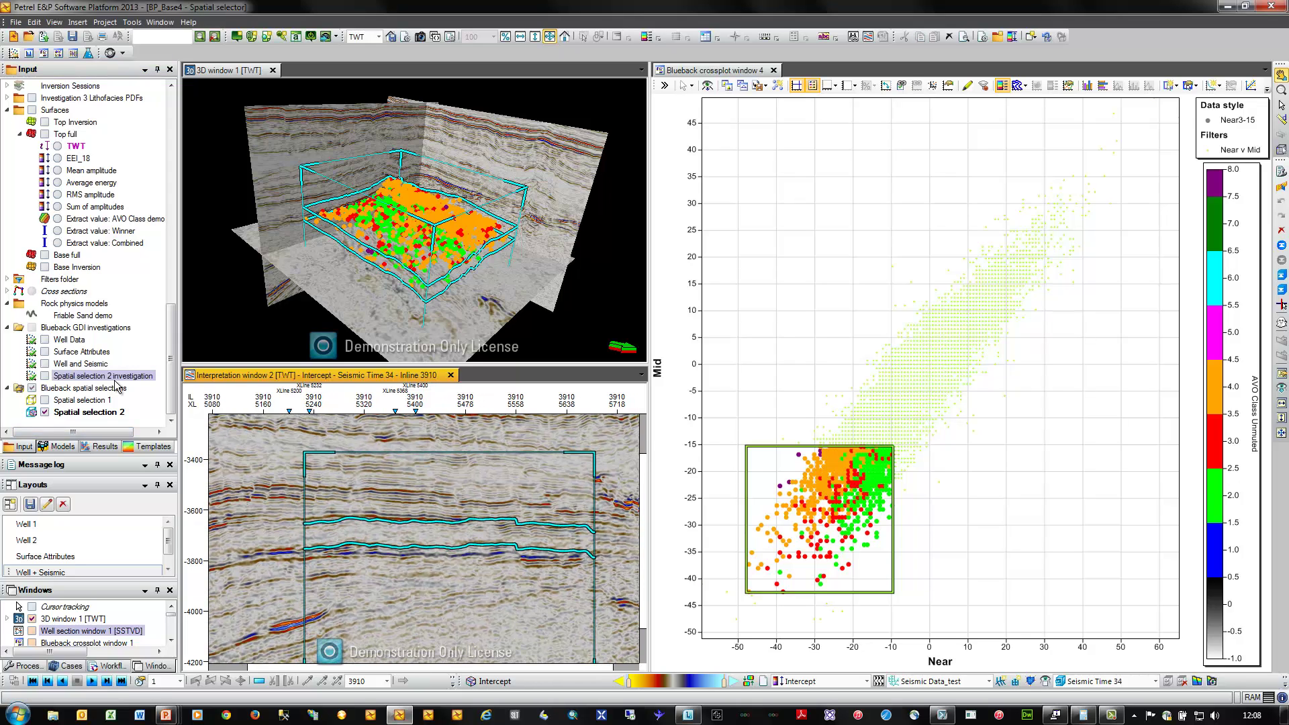
Colour the Spatial selection 2 investigation by AVO Class Unmuted
double_click(45, 377)
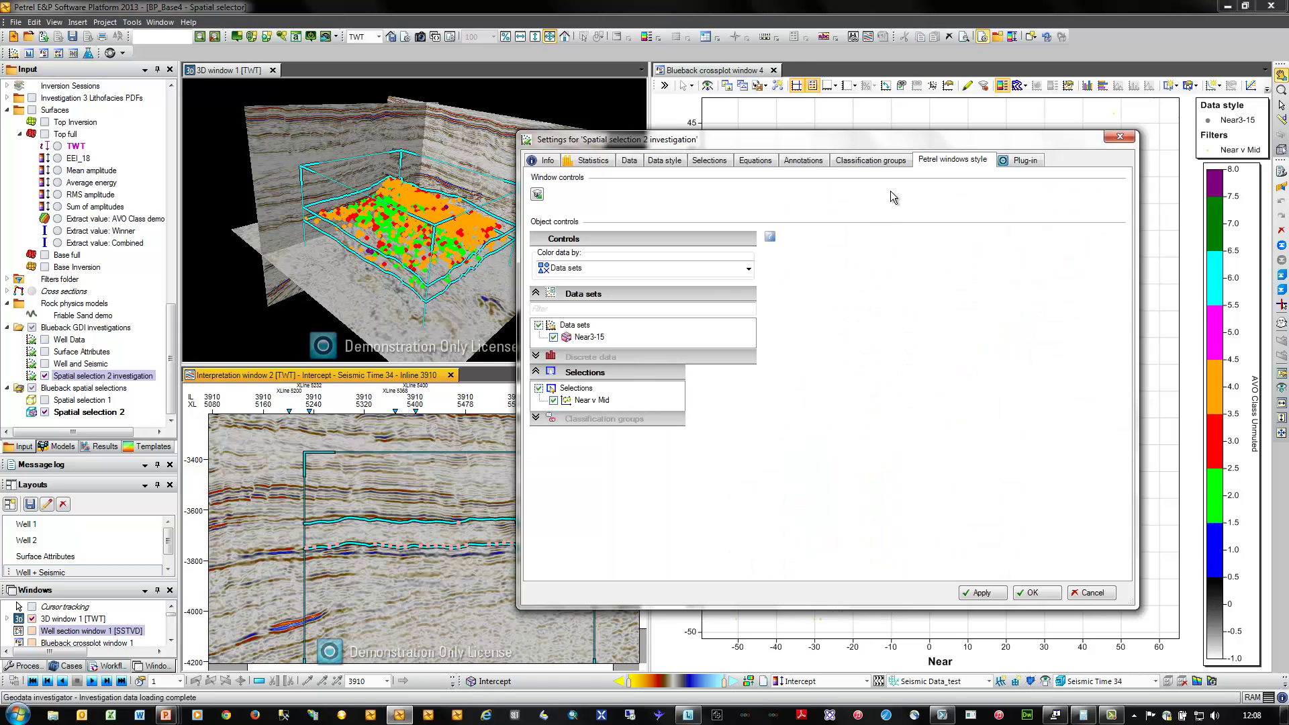
left_click(749, 268)
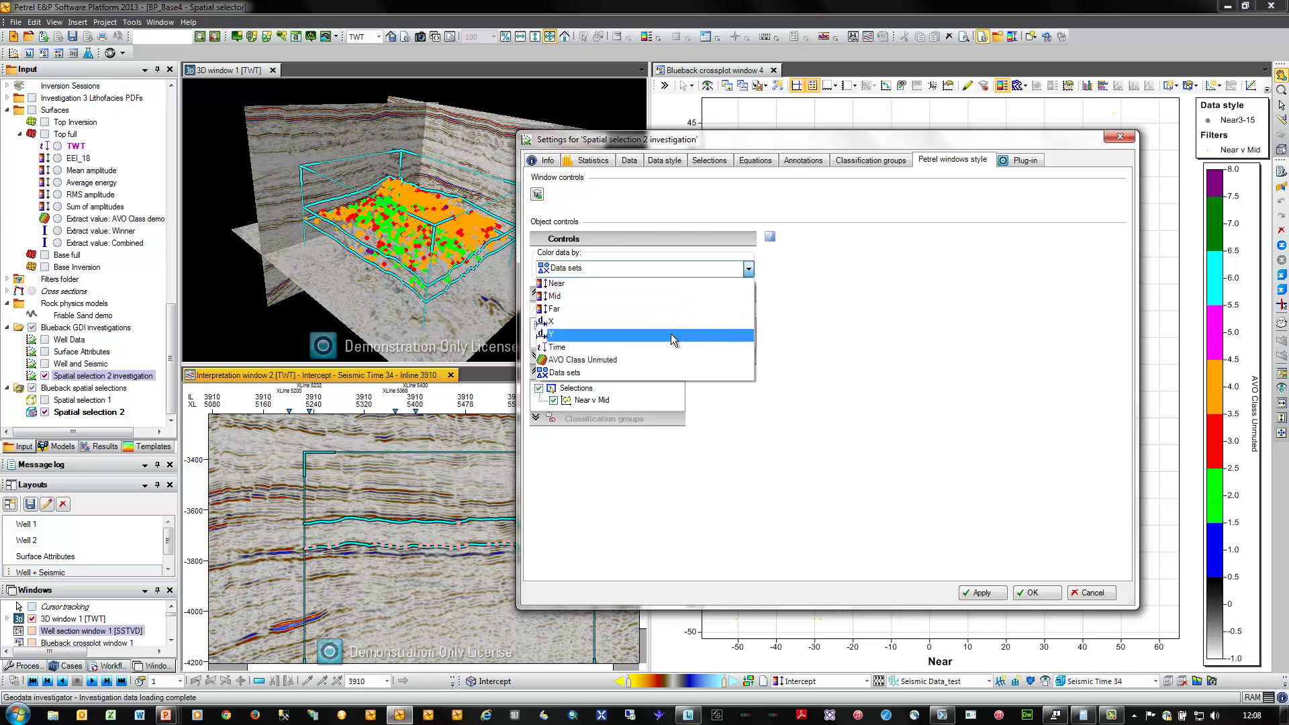
left_click(667, 356)
left_click(1021, 590)
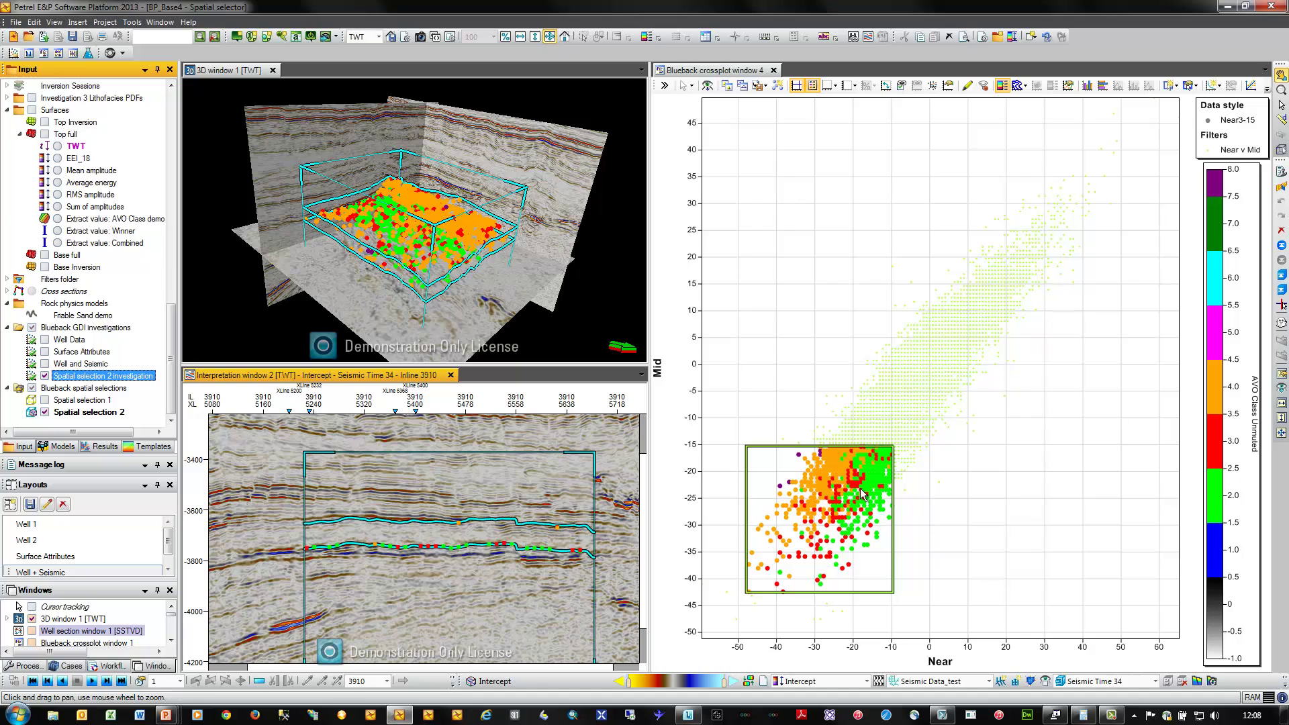
Move the Near v Mid crossplot filter to the high Near and Mid cluster and inspect the 3D view
left_click_drag(895, 547, 1165, 217)
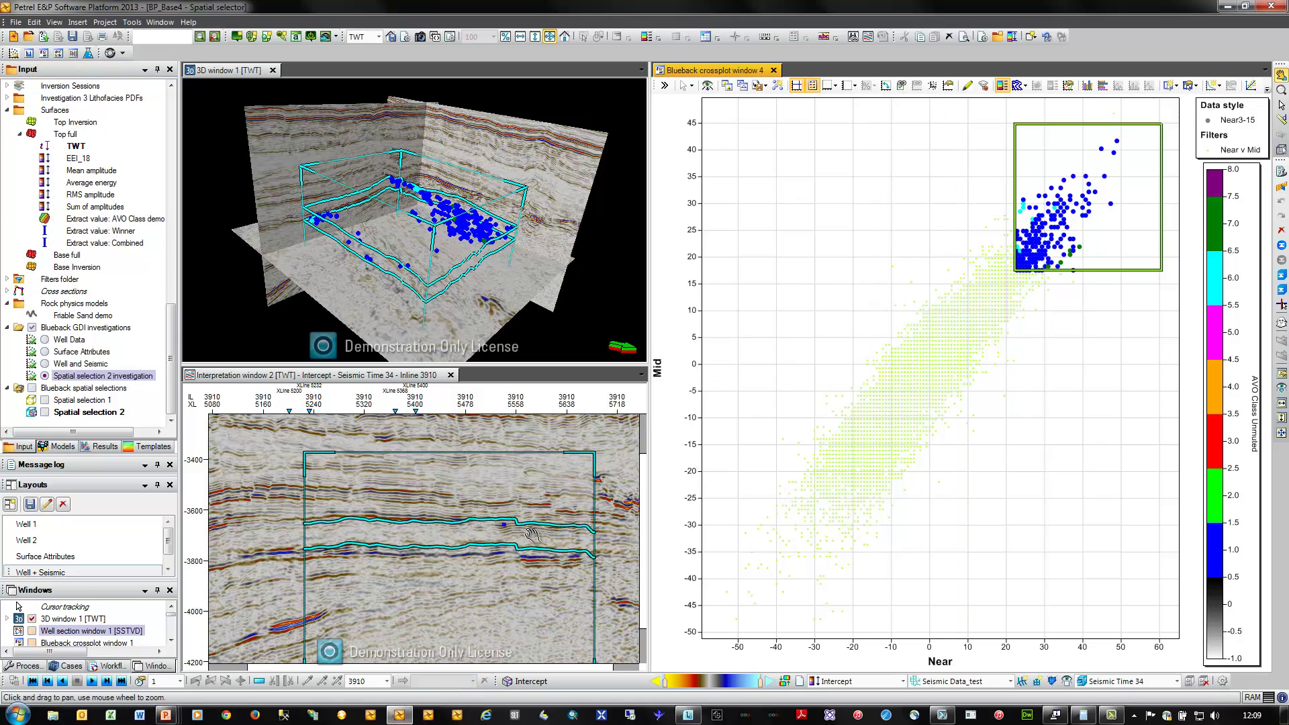
left_click(502, 527)
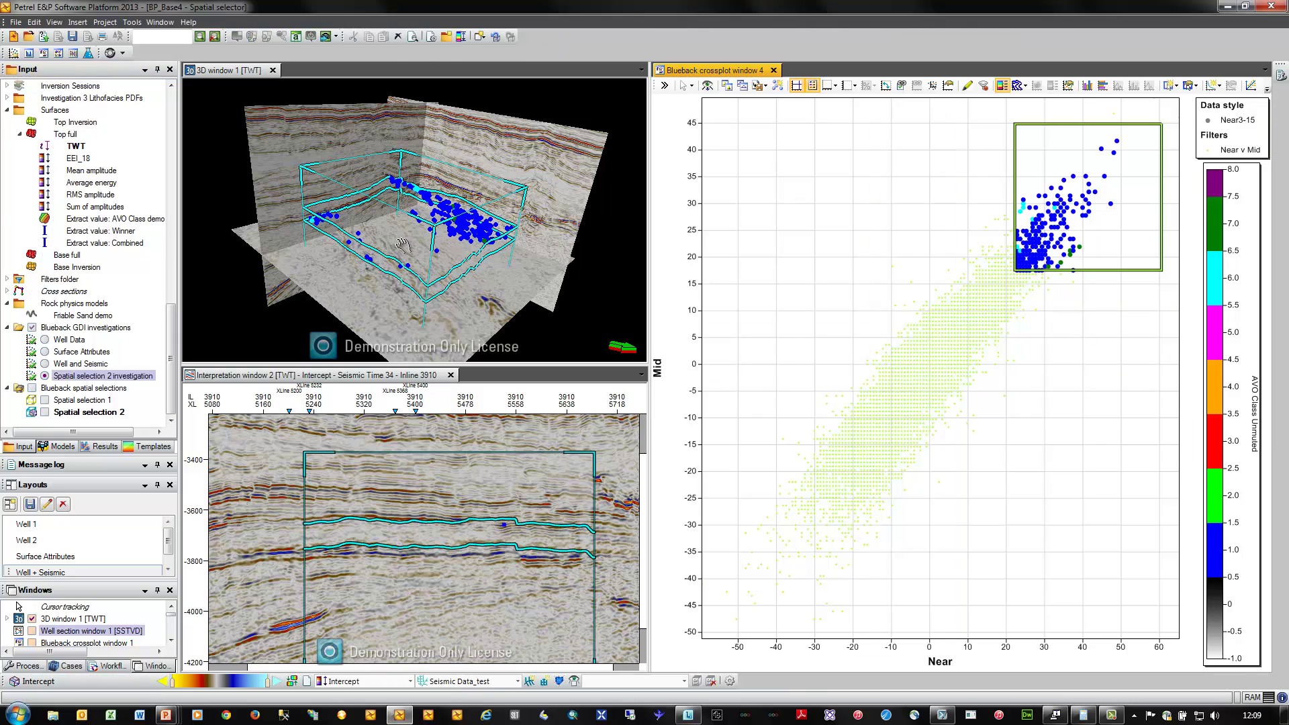
left_click_drag(410, 244, 642, 275)
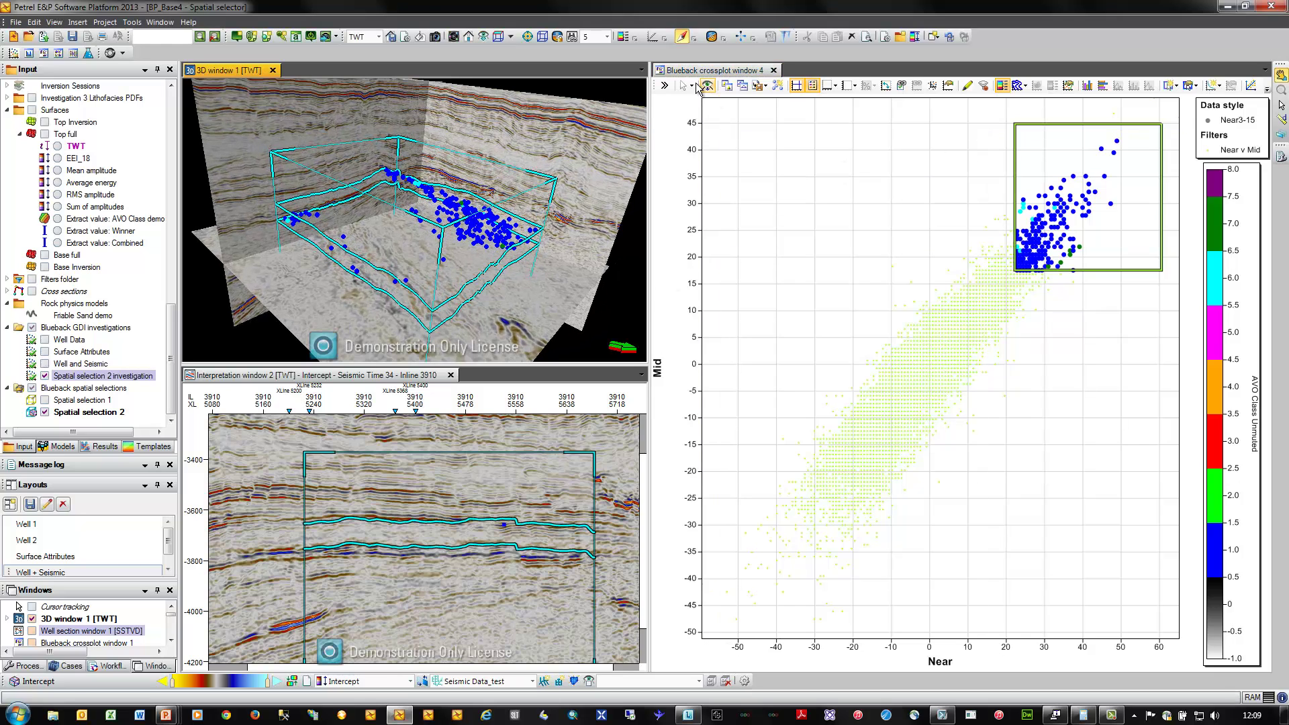
Enable auto refresh points for the Spatial selection 2 investigation
left_click(665, 86)
left_click(45, 375)
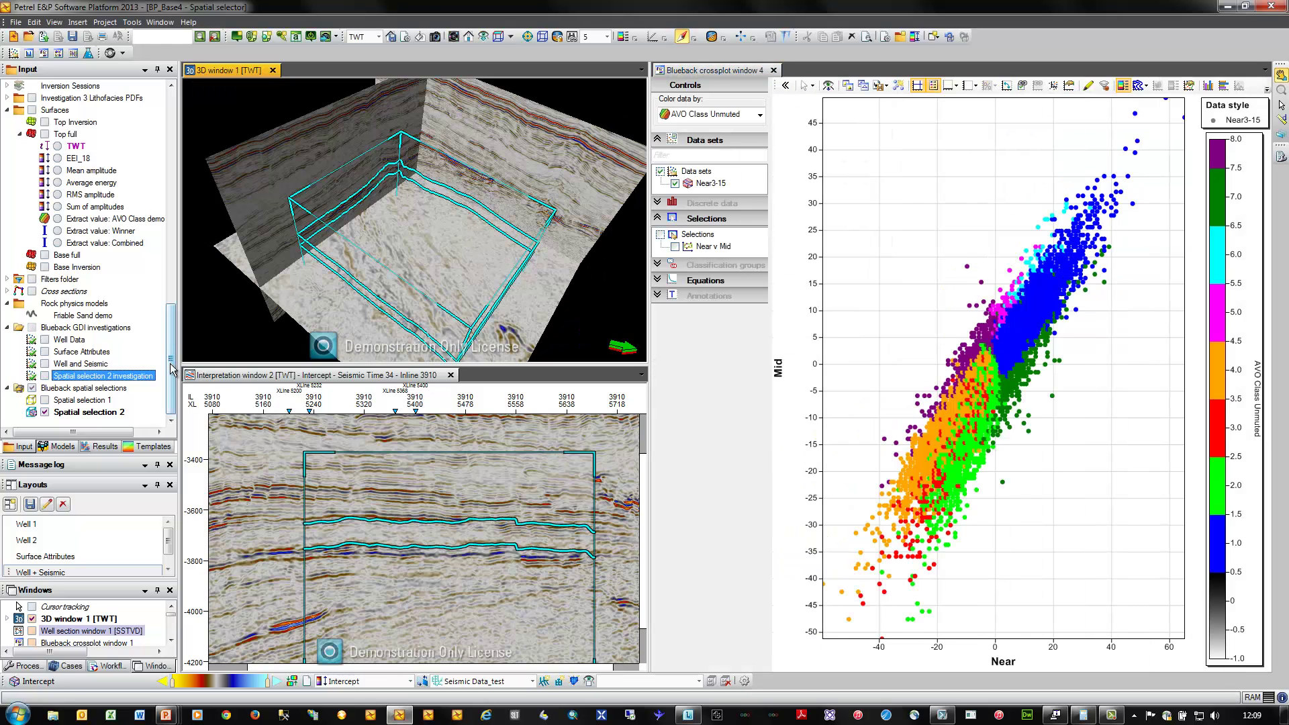
right_click(120, 380)
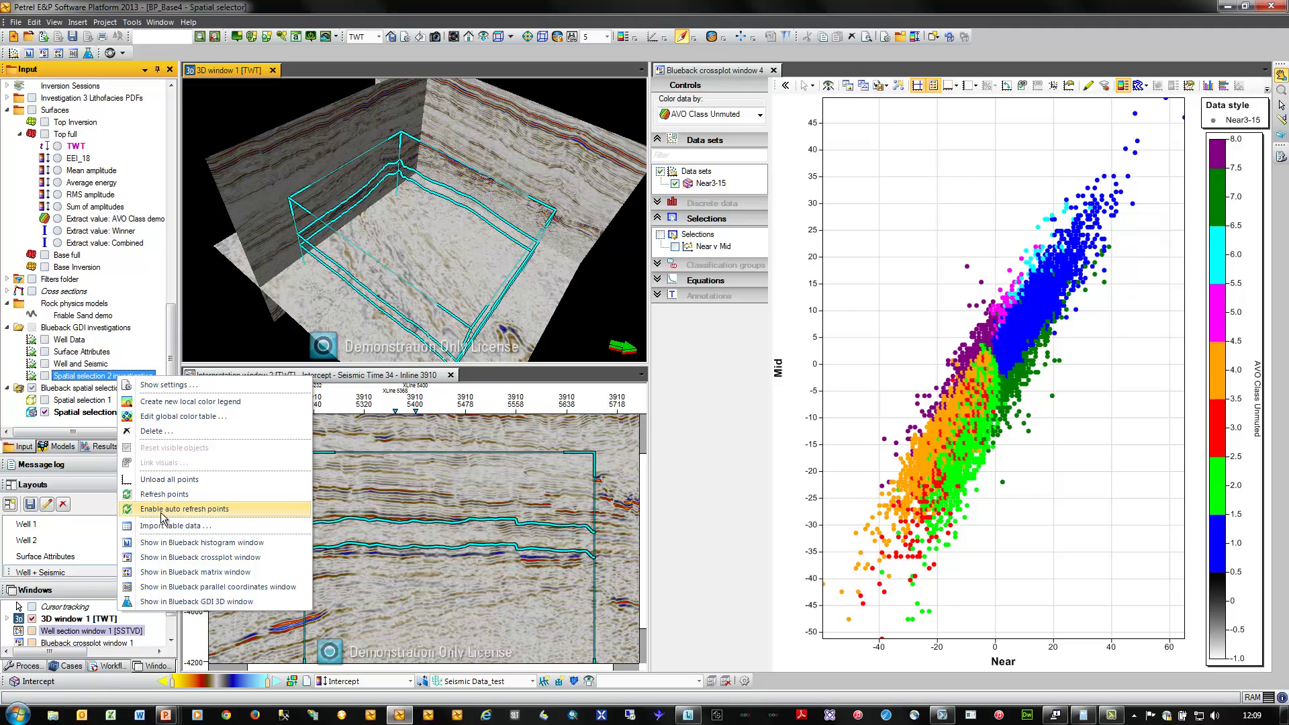
left_click(201, 516)
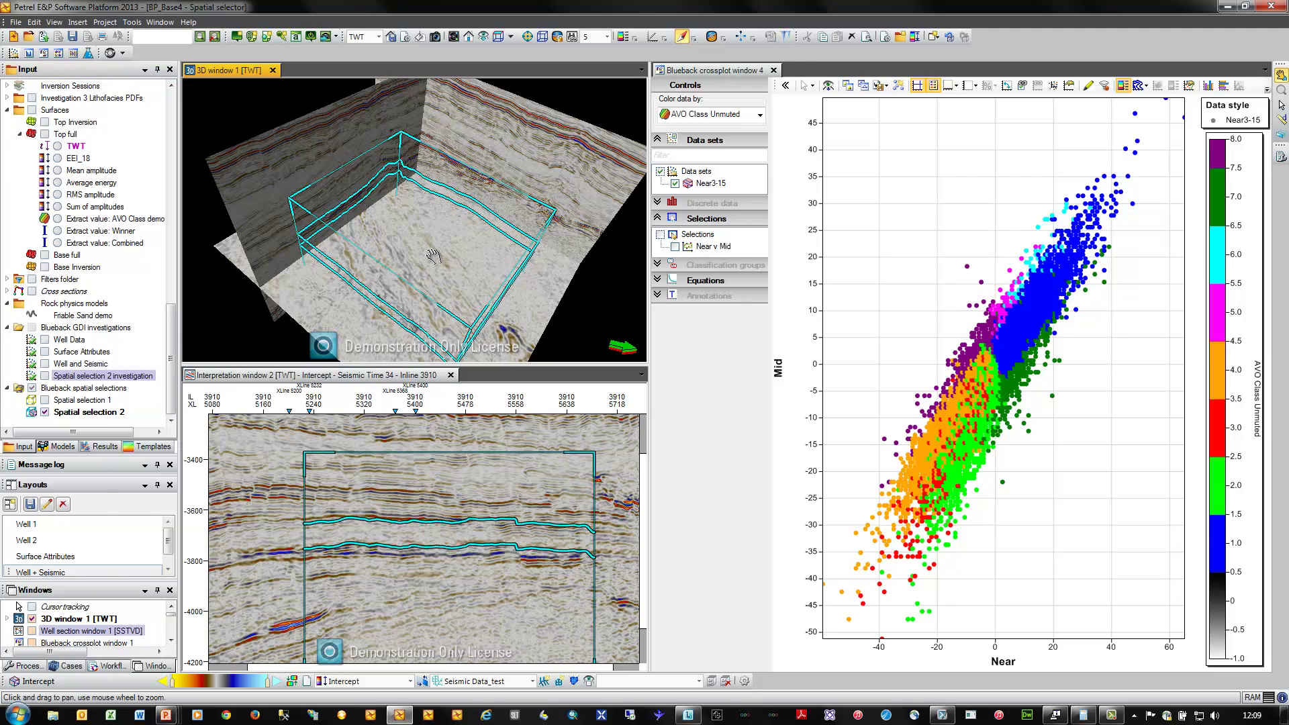
Shrink and shift the spatial box in 3D and along the inline, then open Well Data settings
left_click_drag(401, 136, 413, 201)
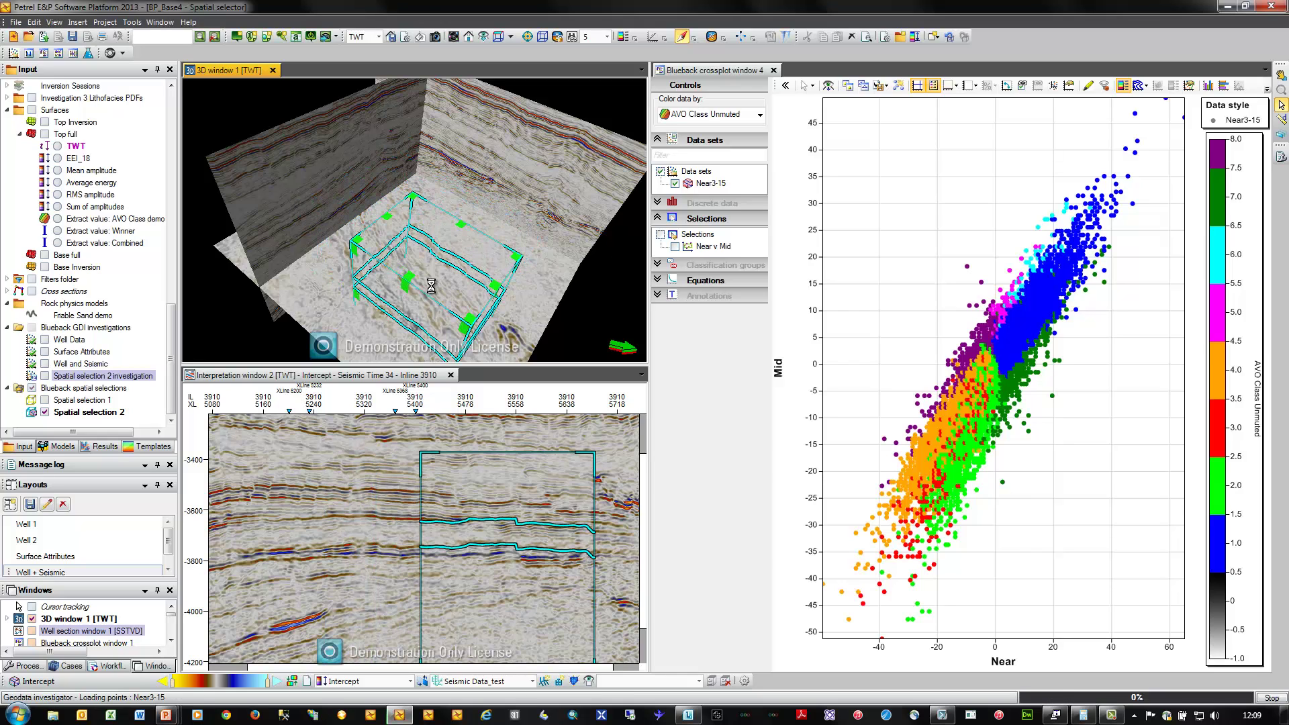
left_click_drag(462, 270, 489, 225)
left_click_drag(588, 453, 401, 473)
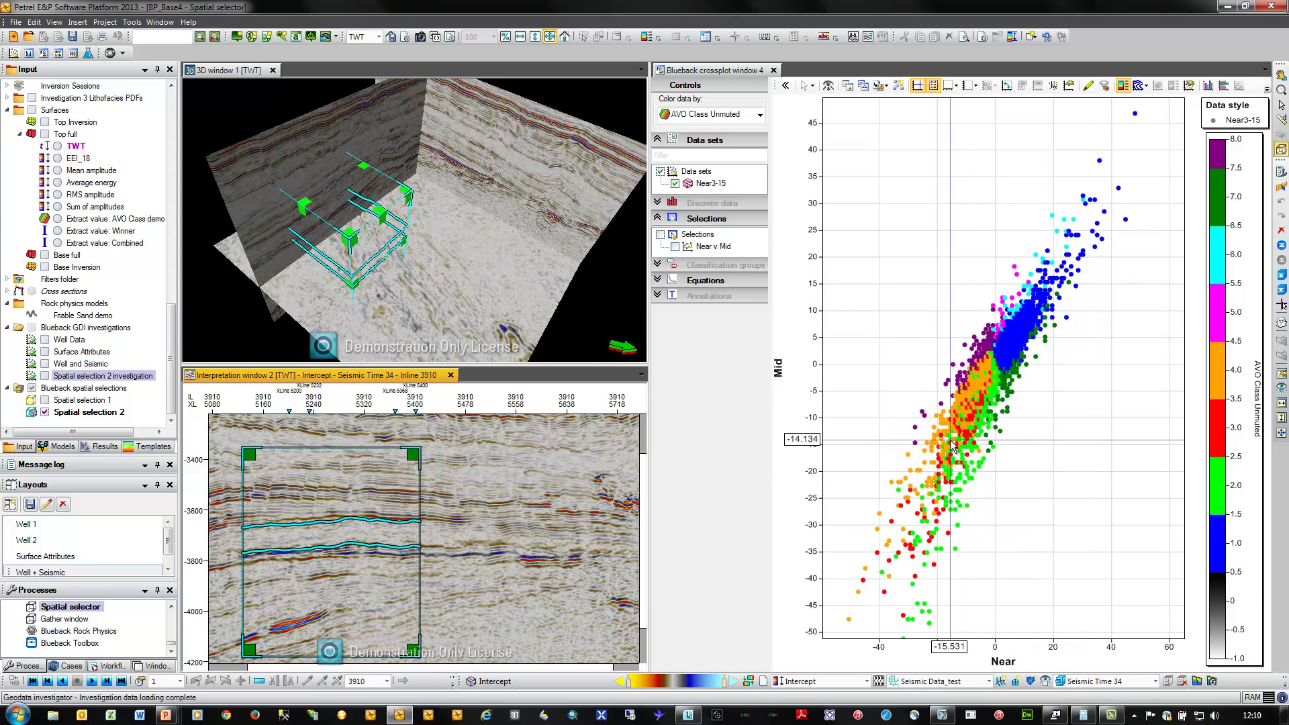
left_click_drag(403, 485, 519, 480)
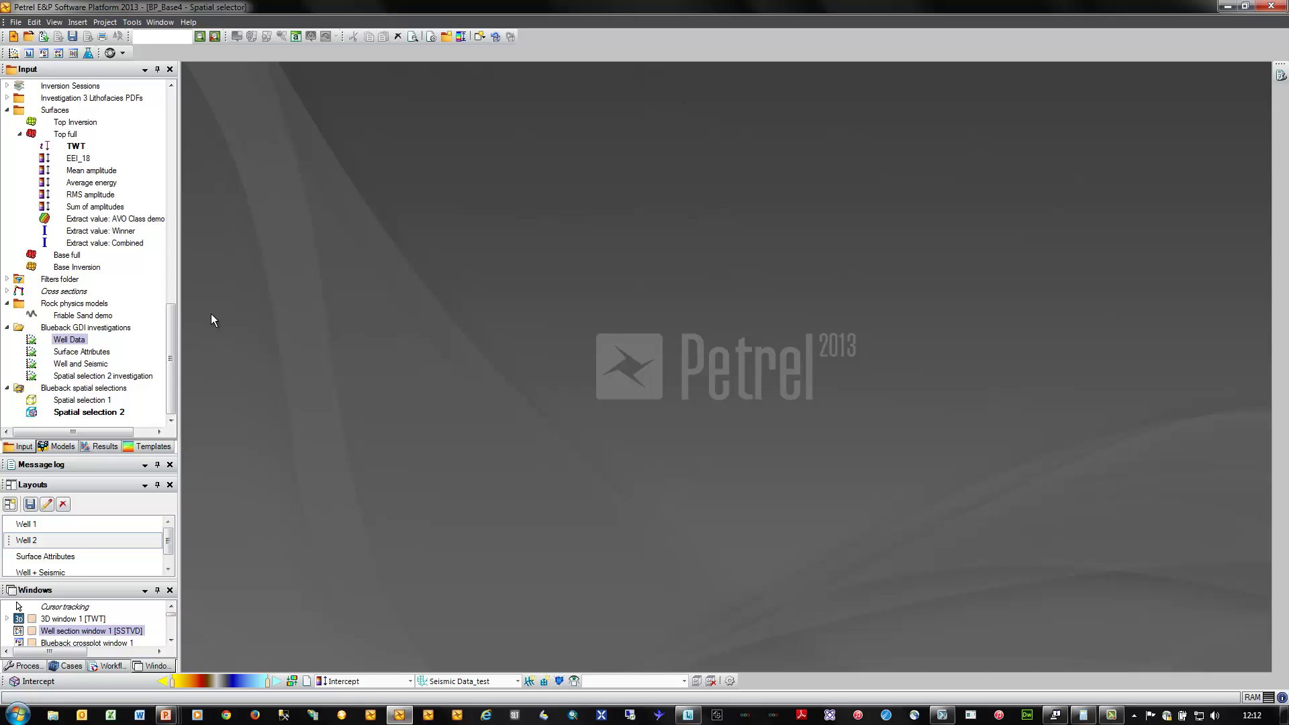
double_click(74, 340)
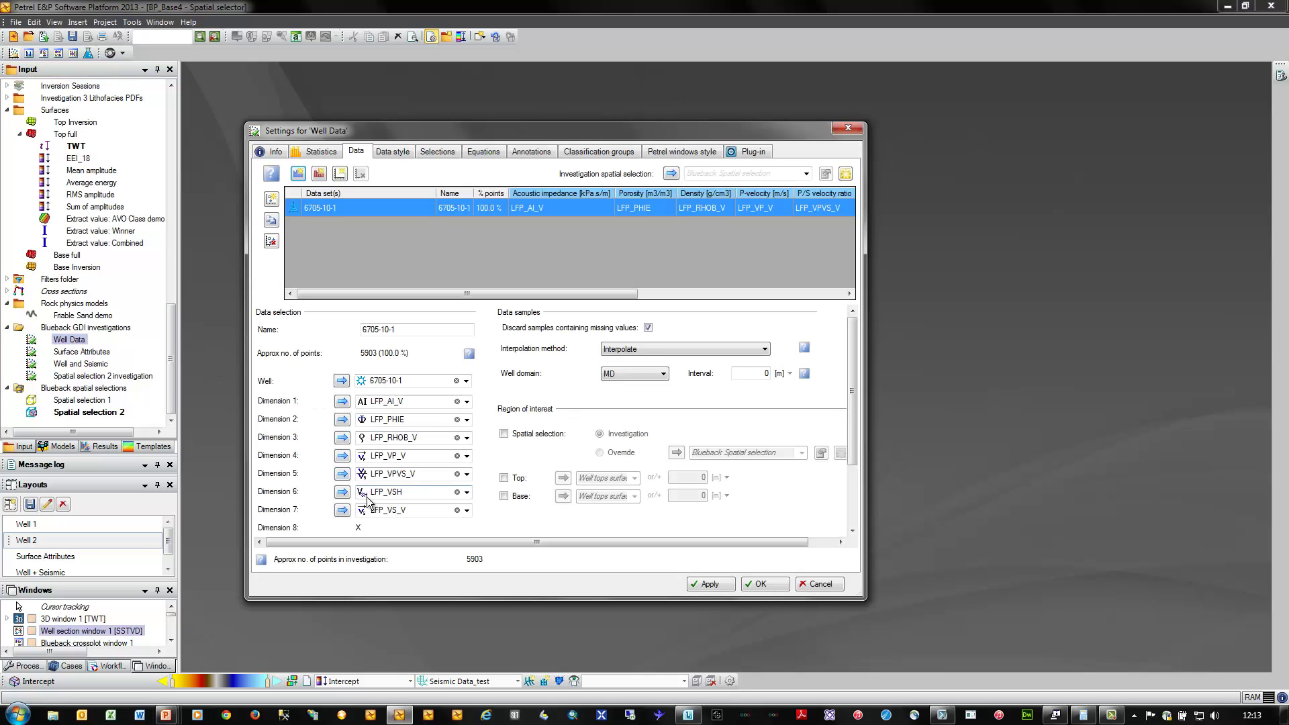
Show Well Data in a Blueback crossplot and apply the Acoustic impedance selection filter
left_click(761, 584)
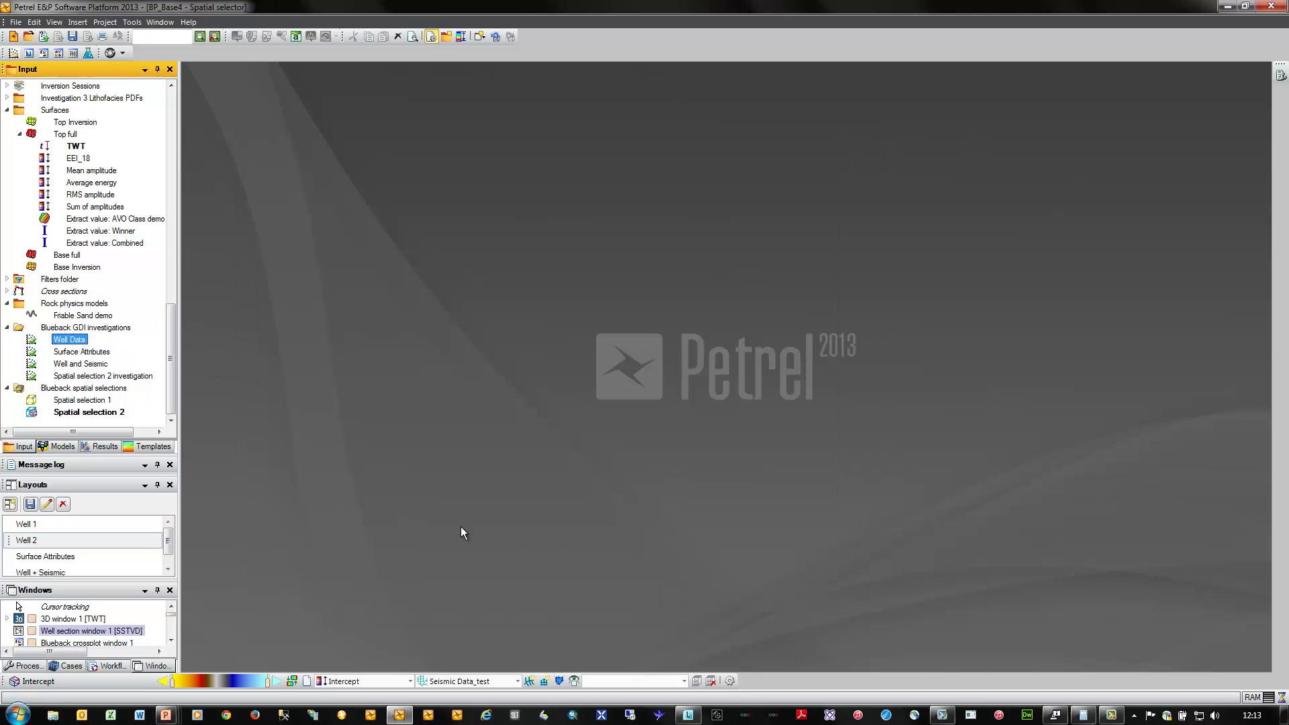
right_click(71, 337)
left_click(169, 505)
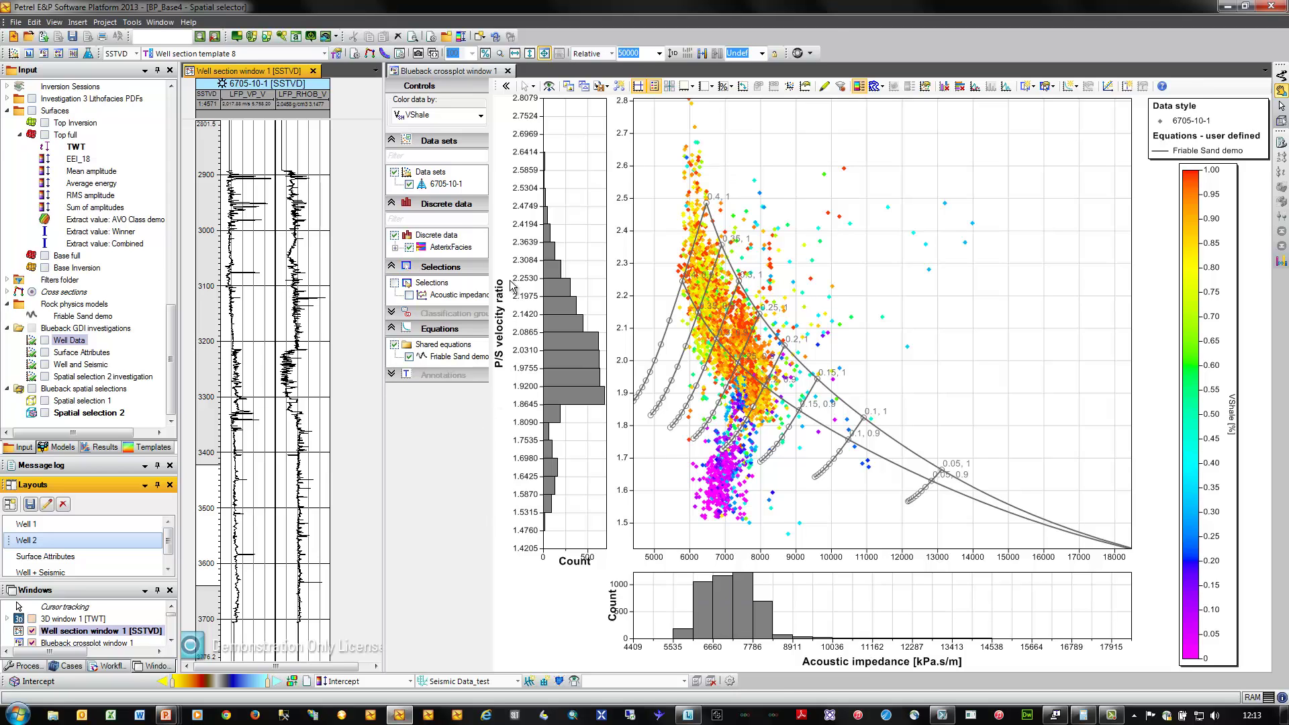
left_click(409, 356)
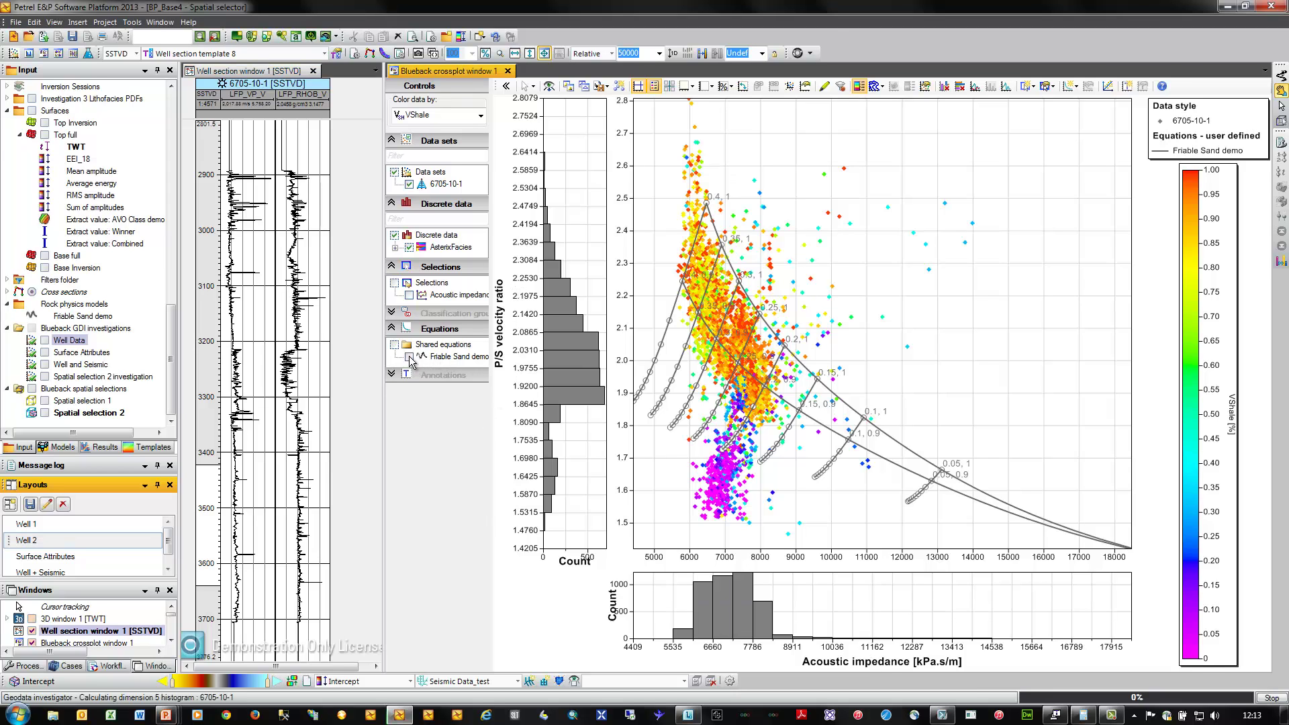
left_click(409, 356)
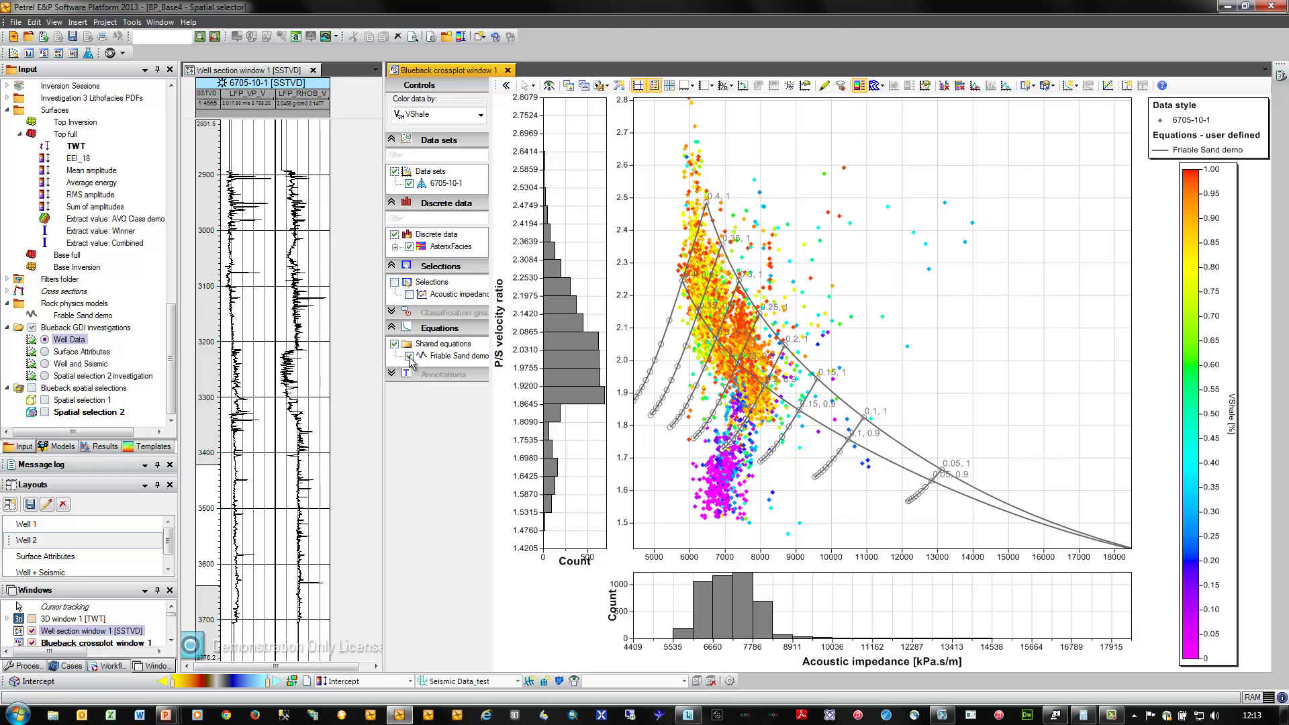
left_click(409, 294)
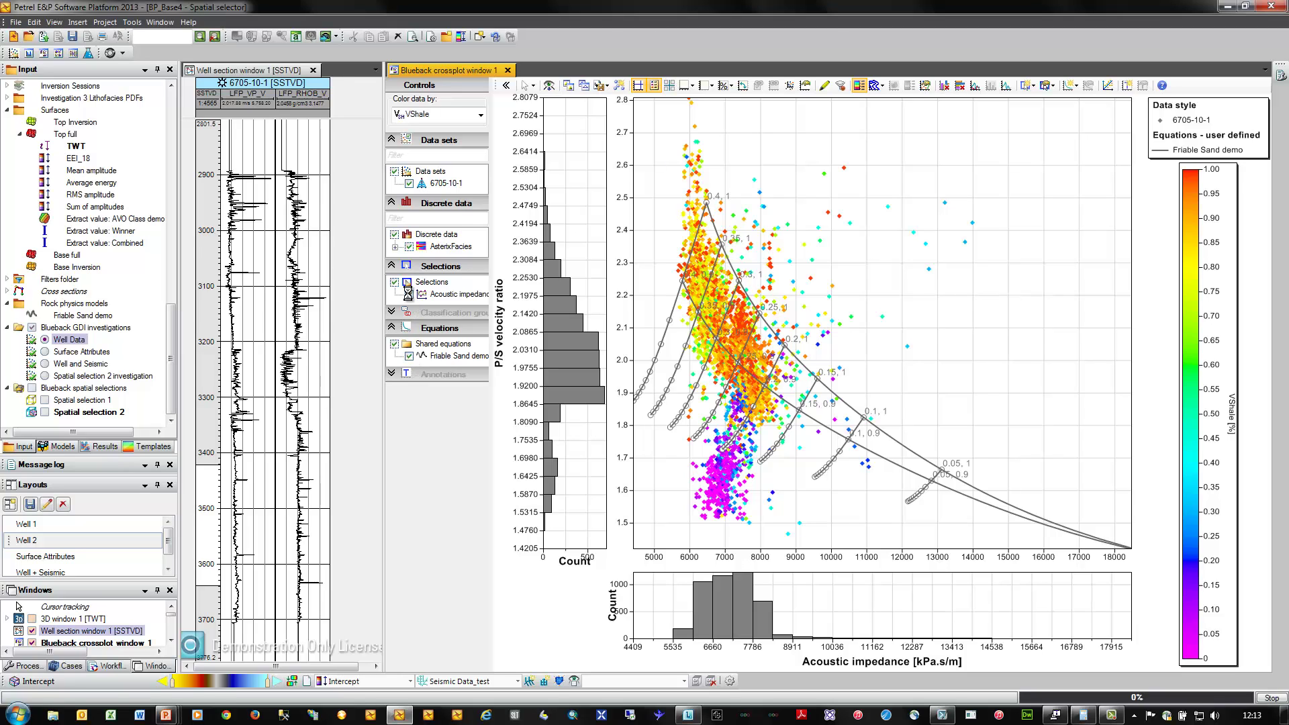
Display the Well Data samples in the well section and narrow the selection rectangle
left_click(260, 70)
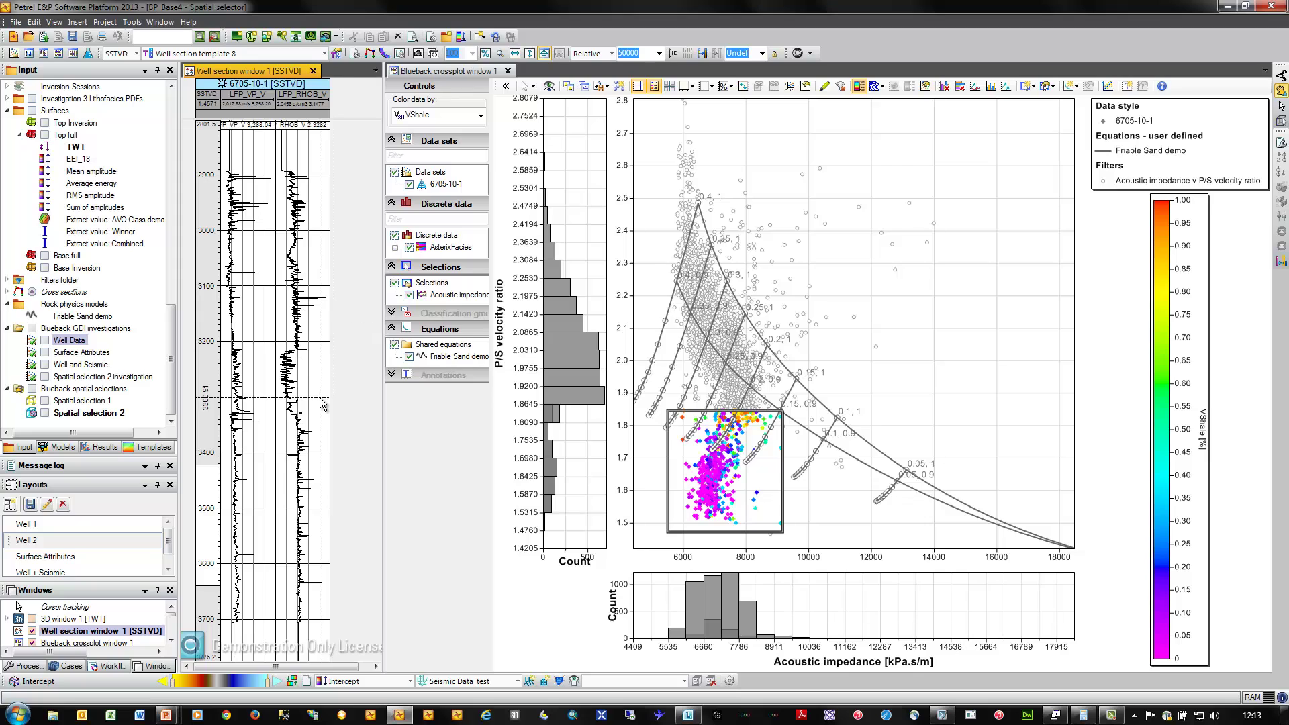
left_click(45, 342)
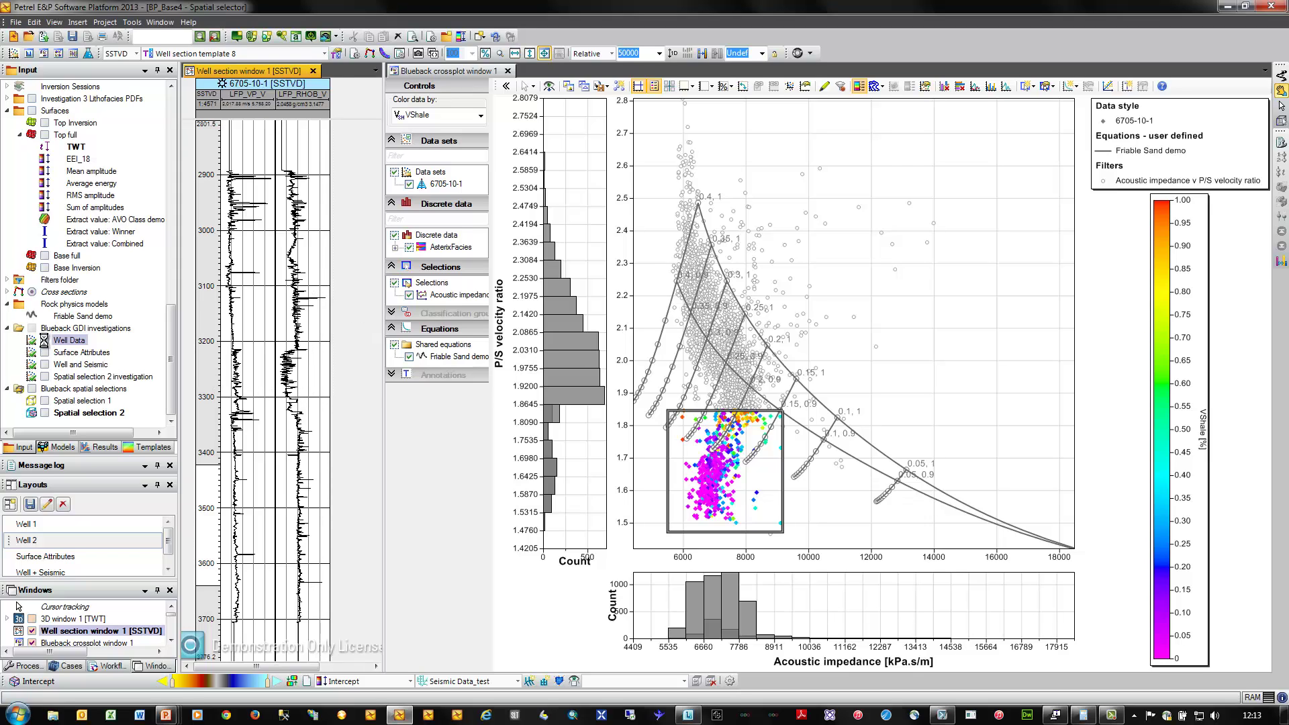
double_click(80, 342)
left_click_drag(393, 134, 555, 131)
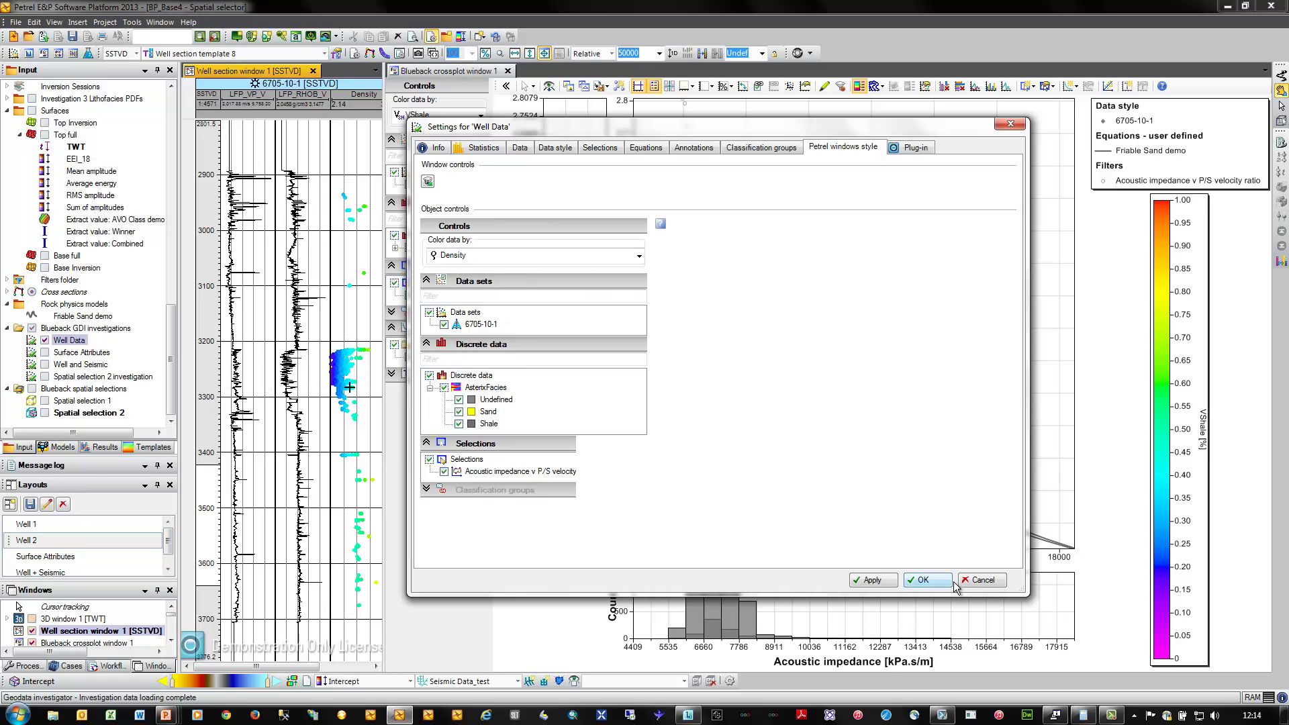
left_click(980, 580)
left_click_drag(811, 483, 772, 285)
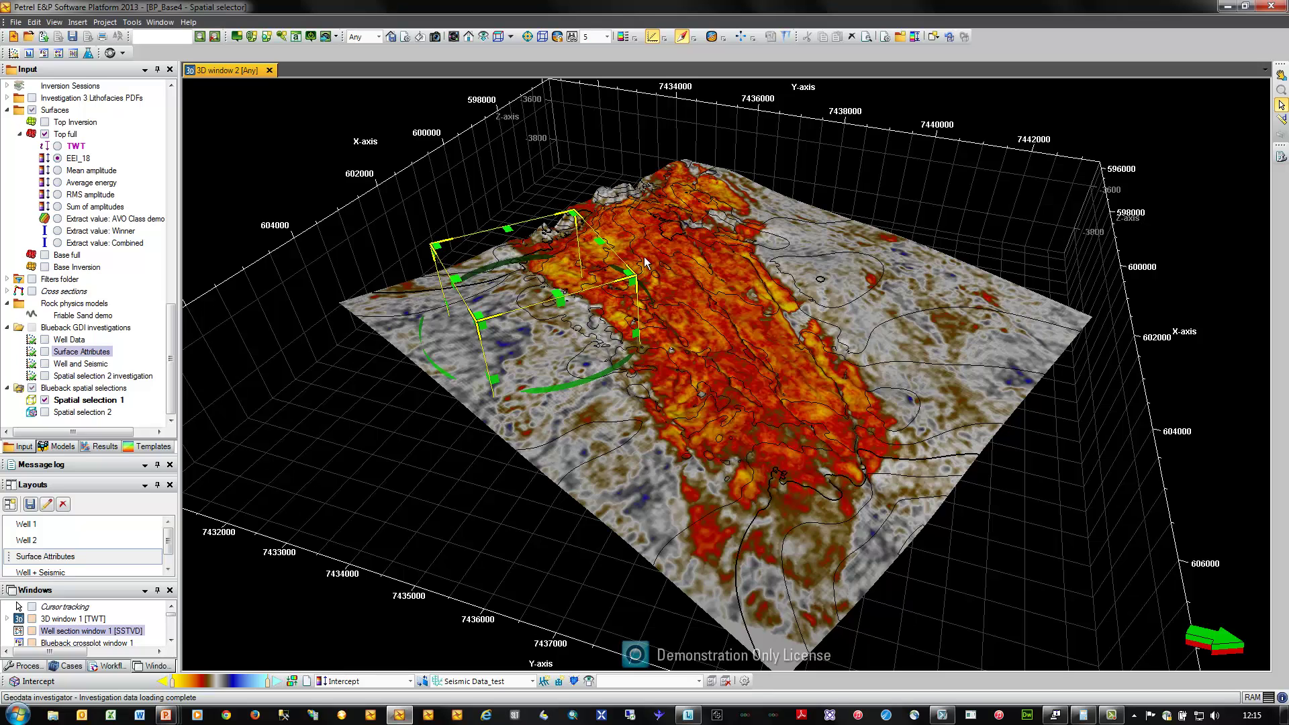
Rotate the yellow spatial box and confirm Surface Attributes settings with the Spatial selection 1 override
mouse_move(552, 264)
left_mouse_down()
mouse_move(643, 236)
mouse_move(547, 264)
left_mouse_up()
left_click_drag(437, 365, 465, 364)
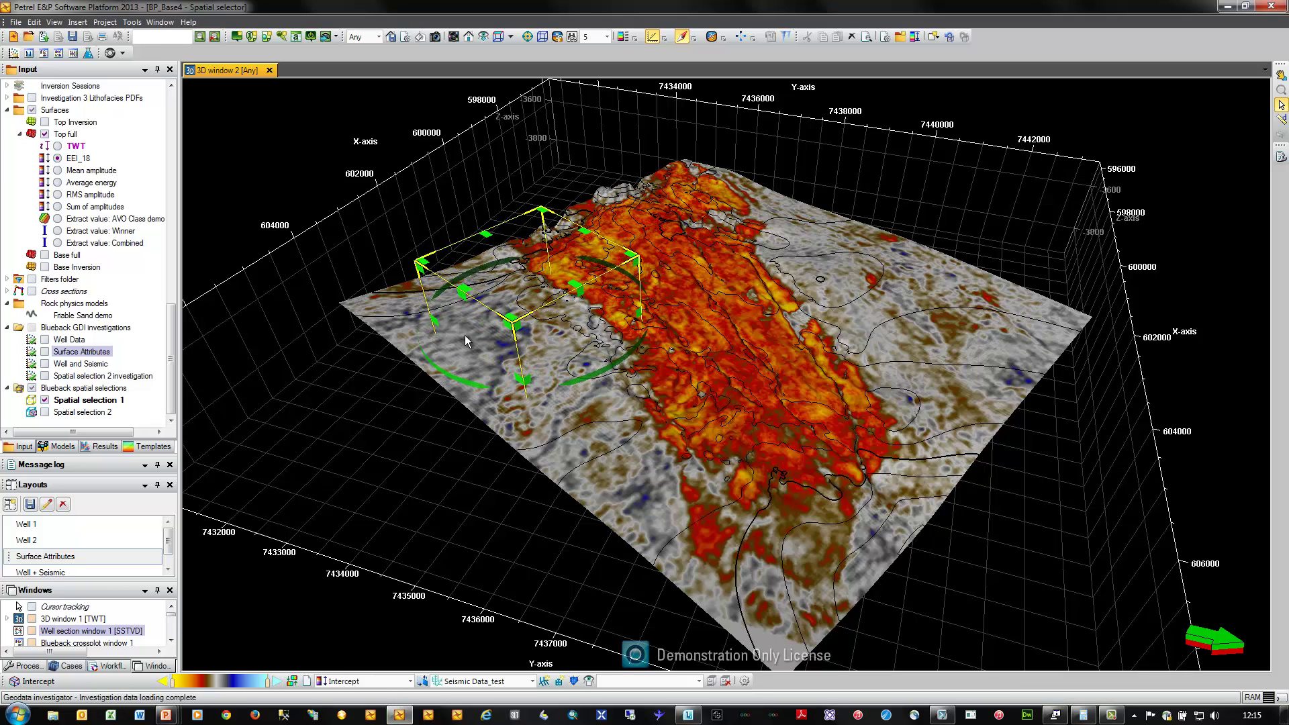
double_click(81, 351)
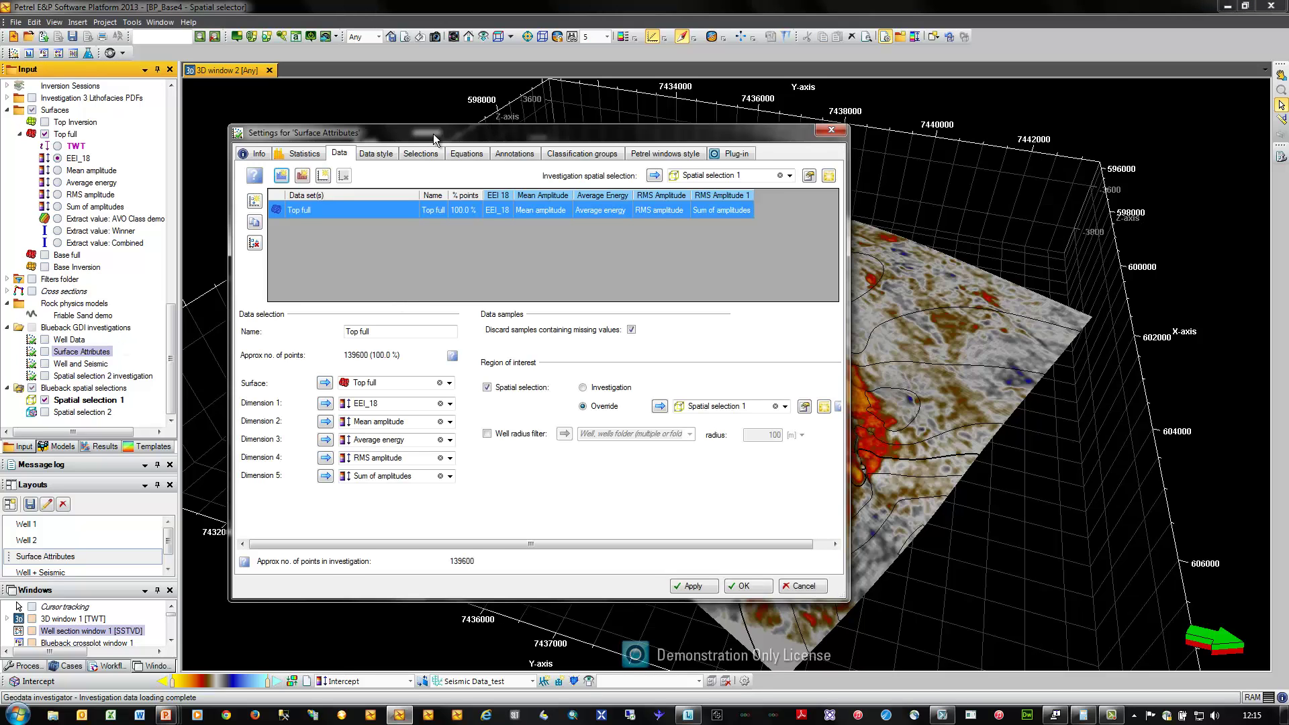
left_click_drag(433, 134, 374, 116)
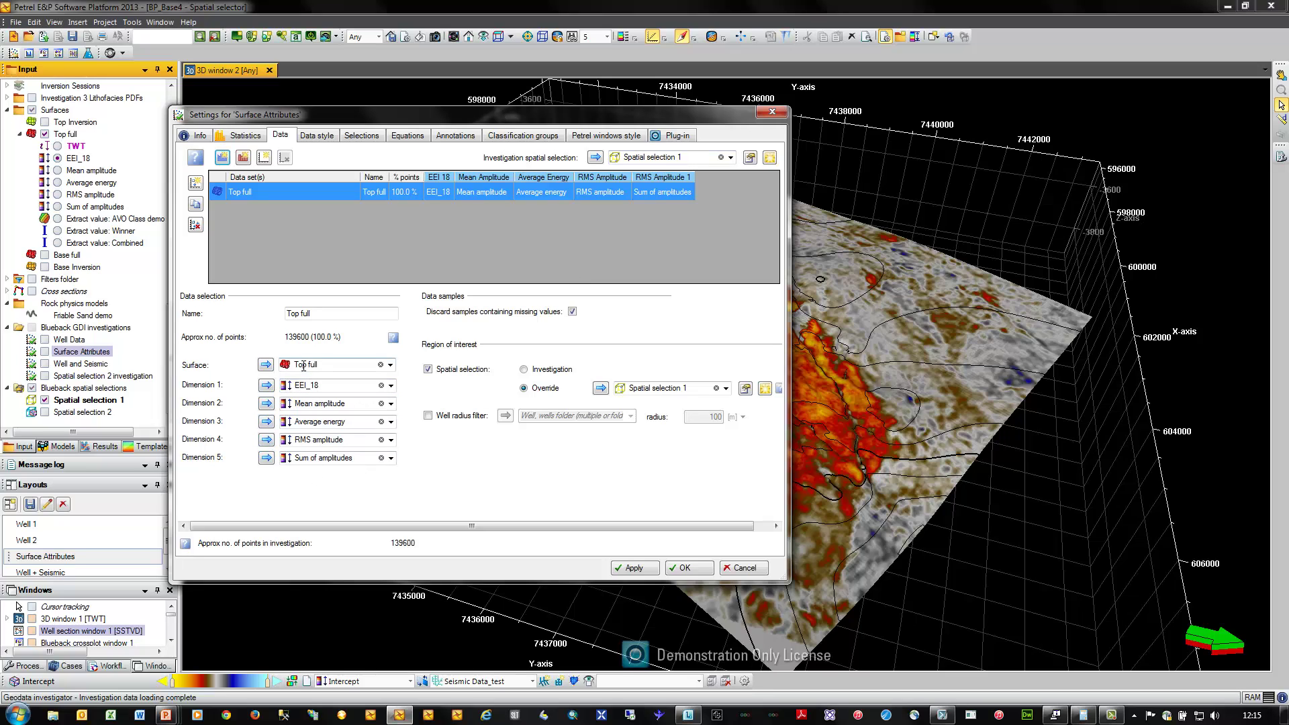
left_click(681, 568)
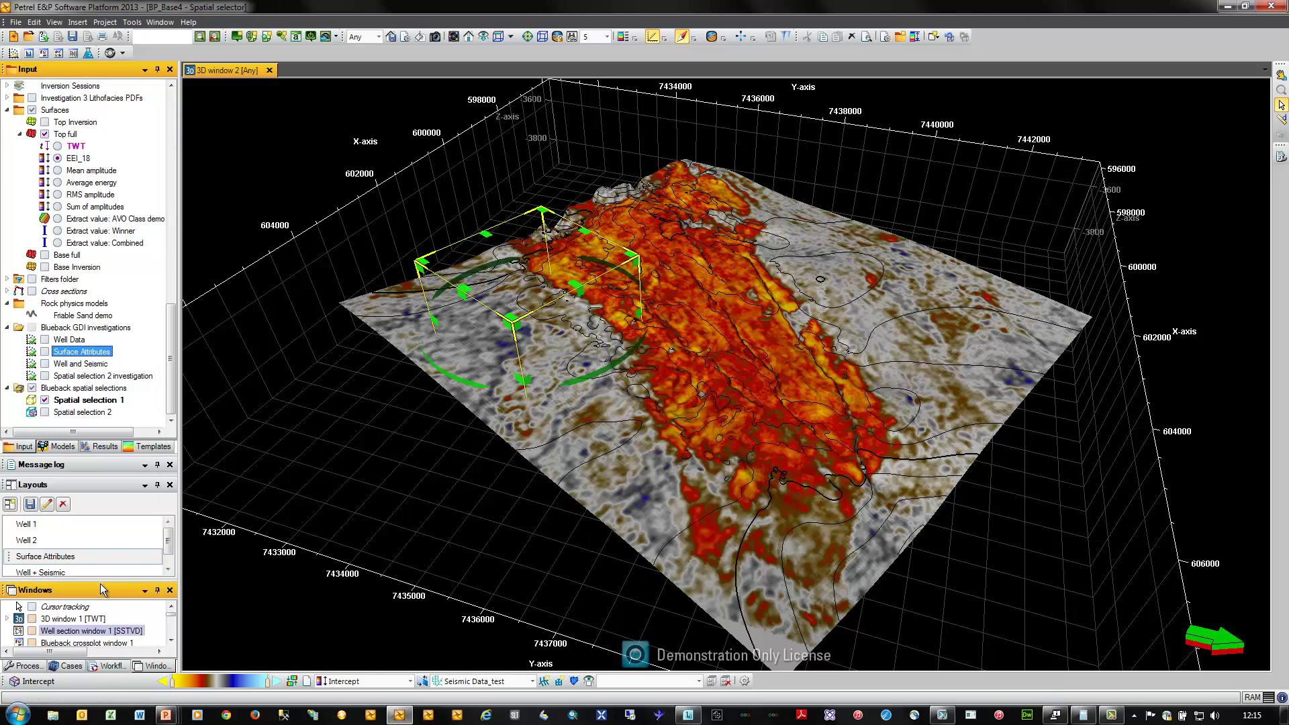
Apply the Surface Attributes crossplot matrix layout and move the selection box to the surface's centre-right
double_click(61, 559)
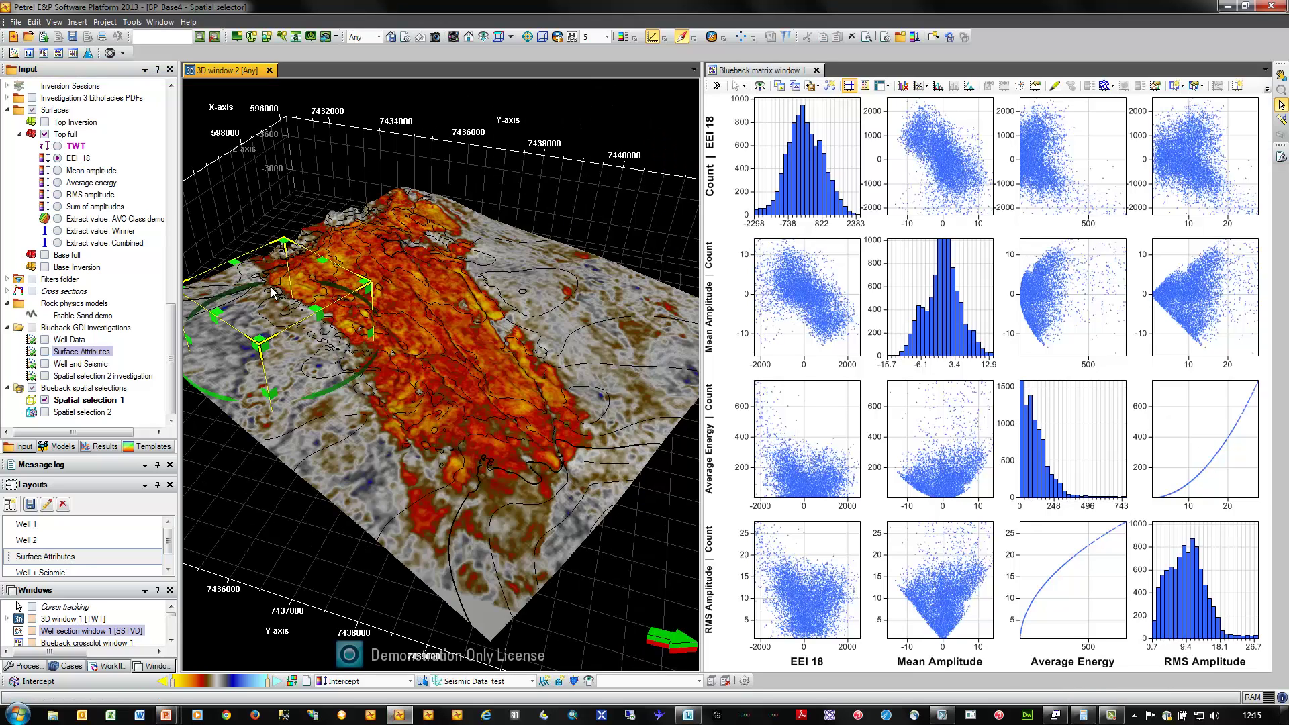
left_click_drag(275, 293, 369, 282)
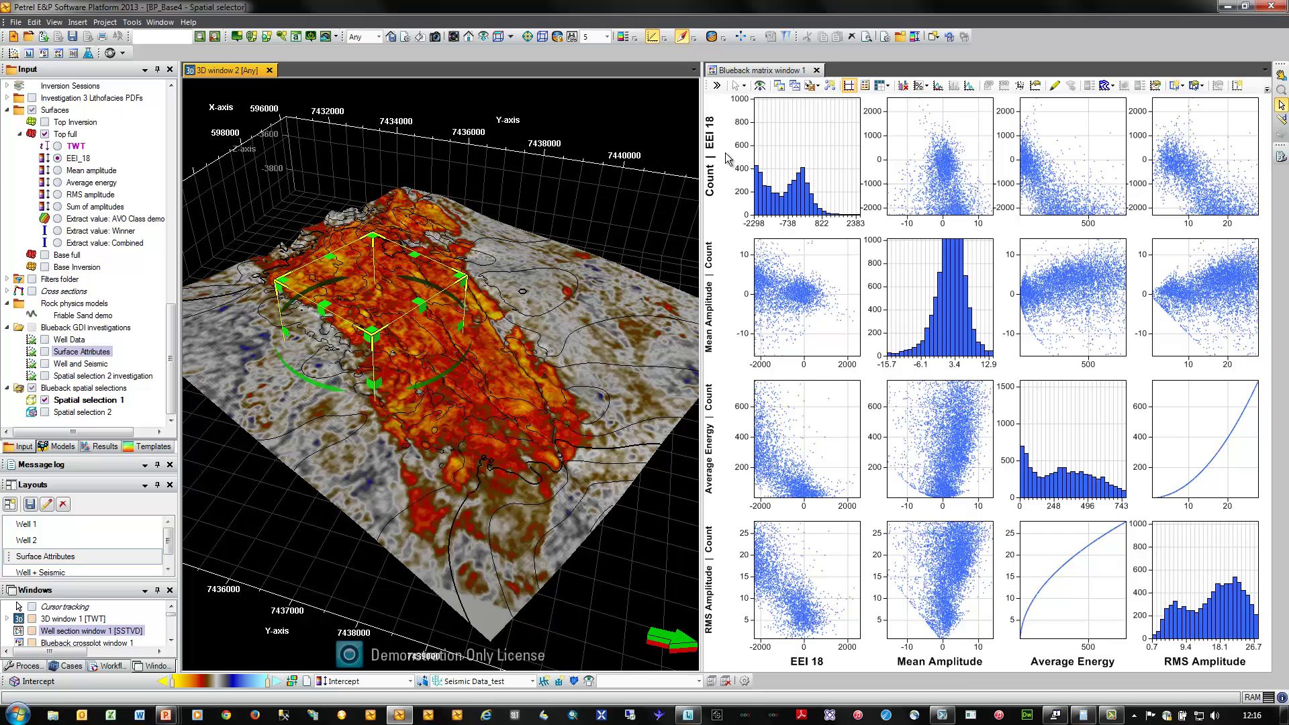
left_click_drag(397, 283, 503, 334)
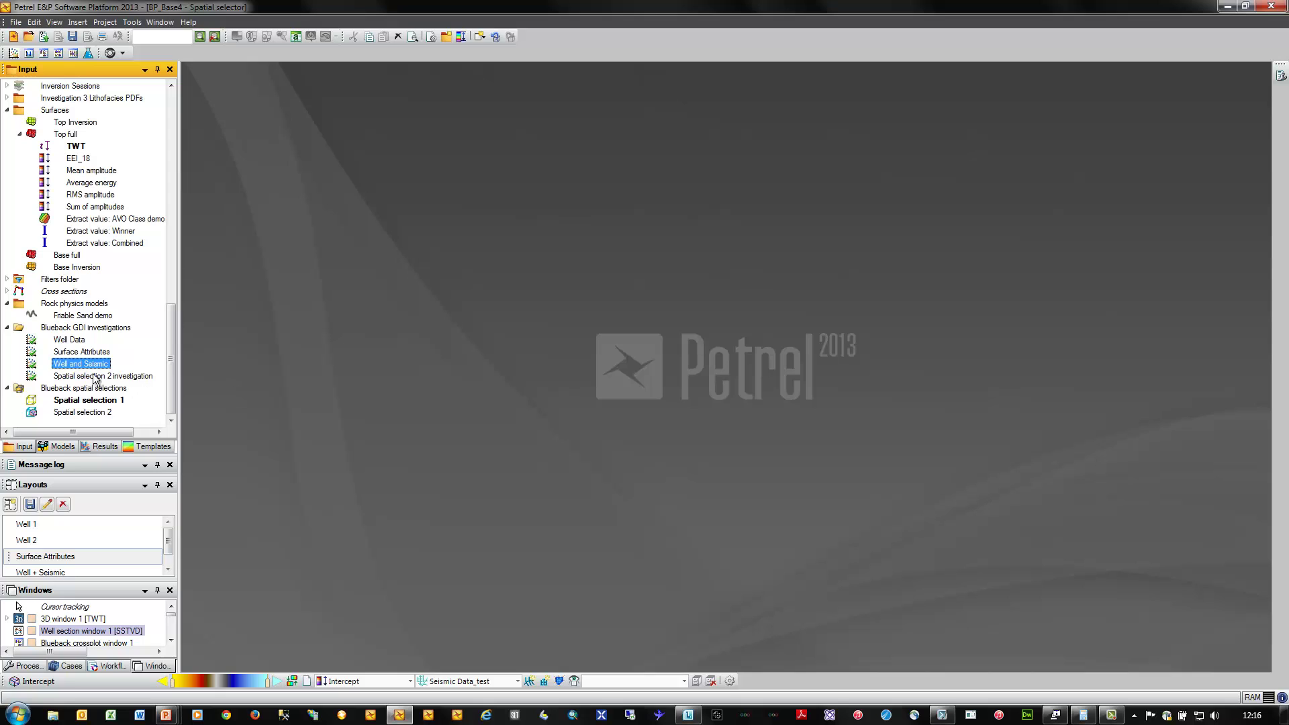
left_click(82, 364)
double_click(82, 365)
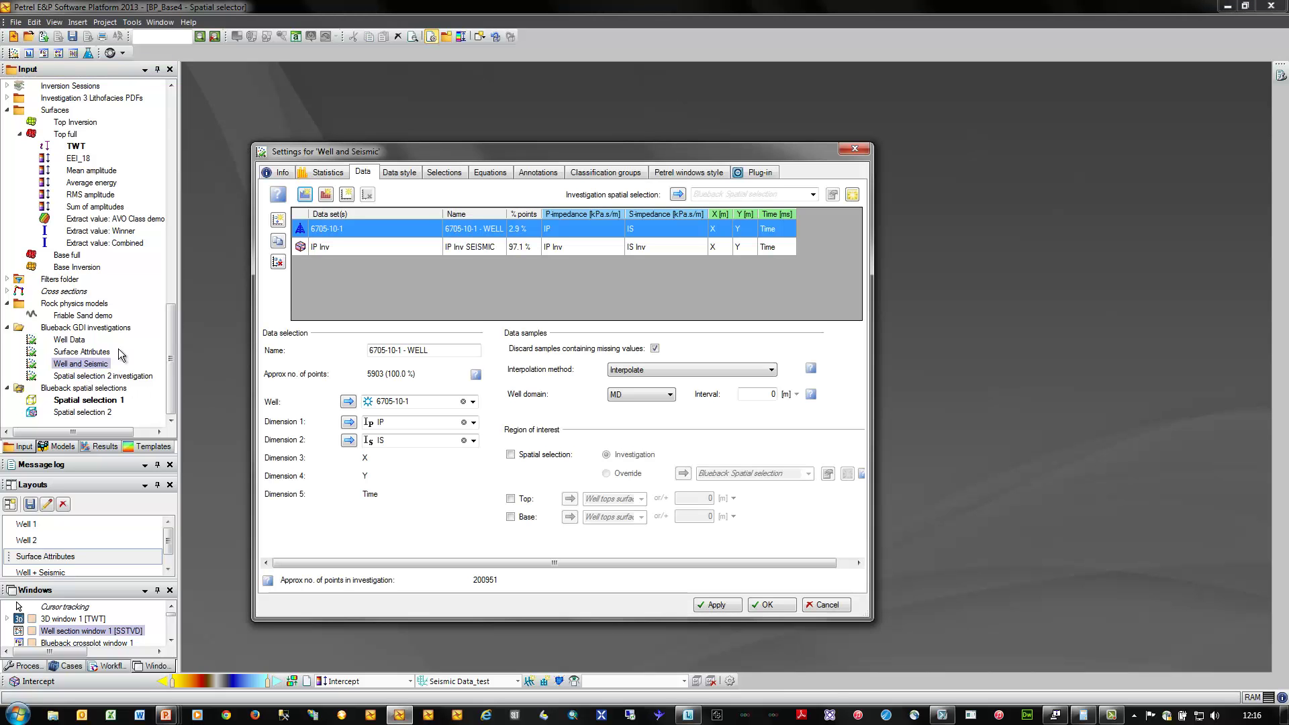
left_click_drag(456, 155, 464, 133)
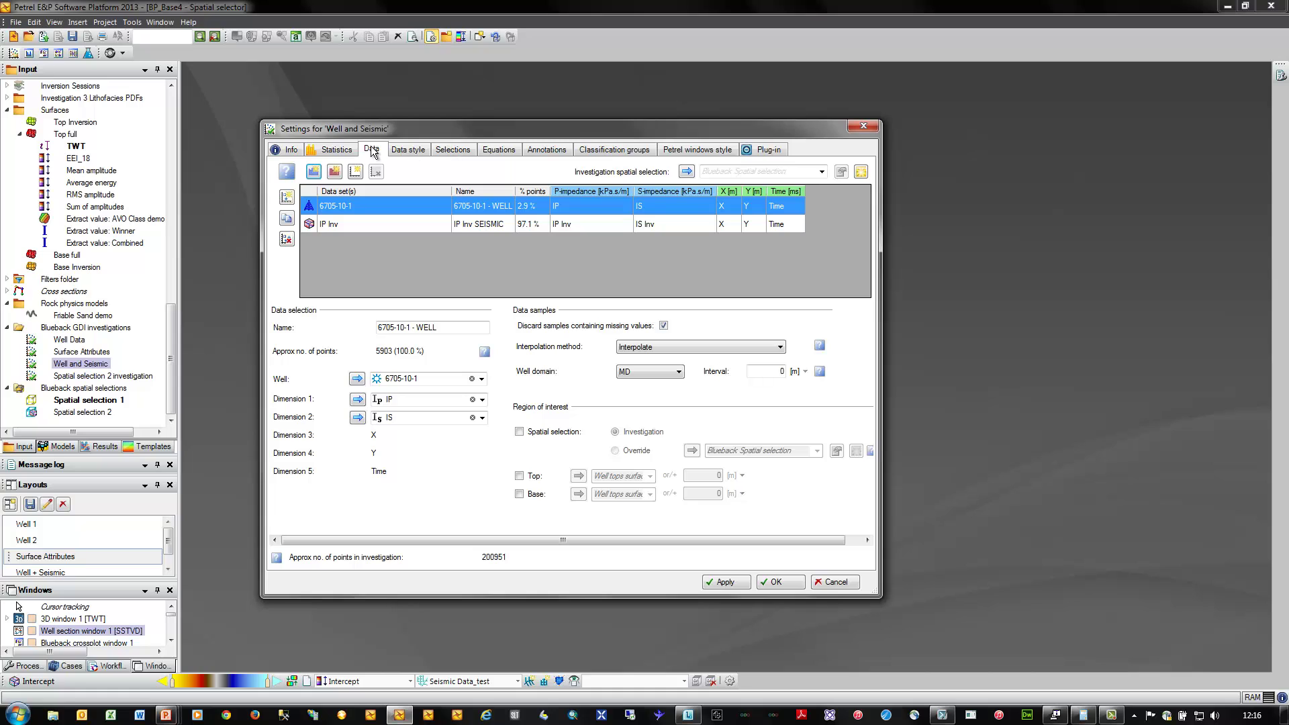
left_click(284, 200)
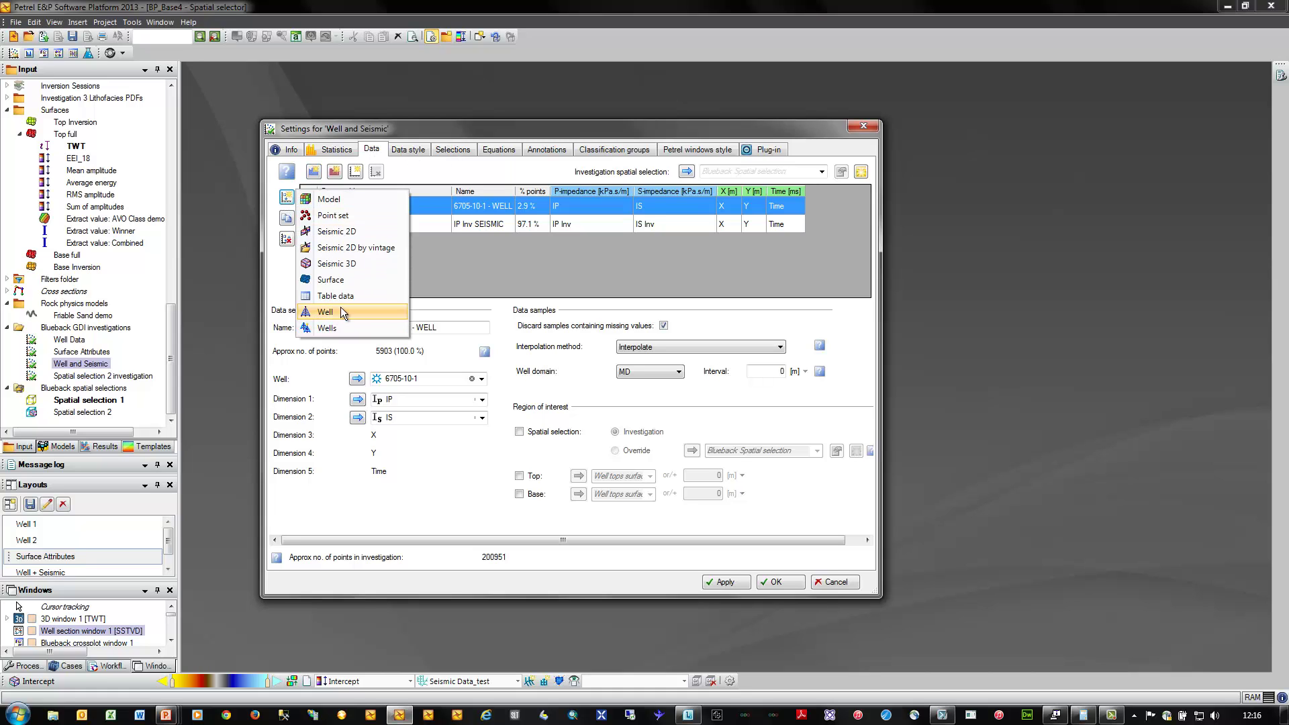
left_click(340, 308)
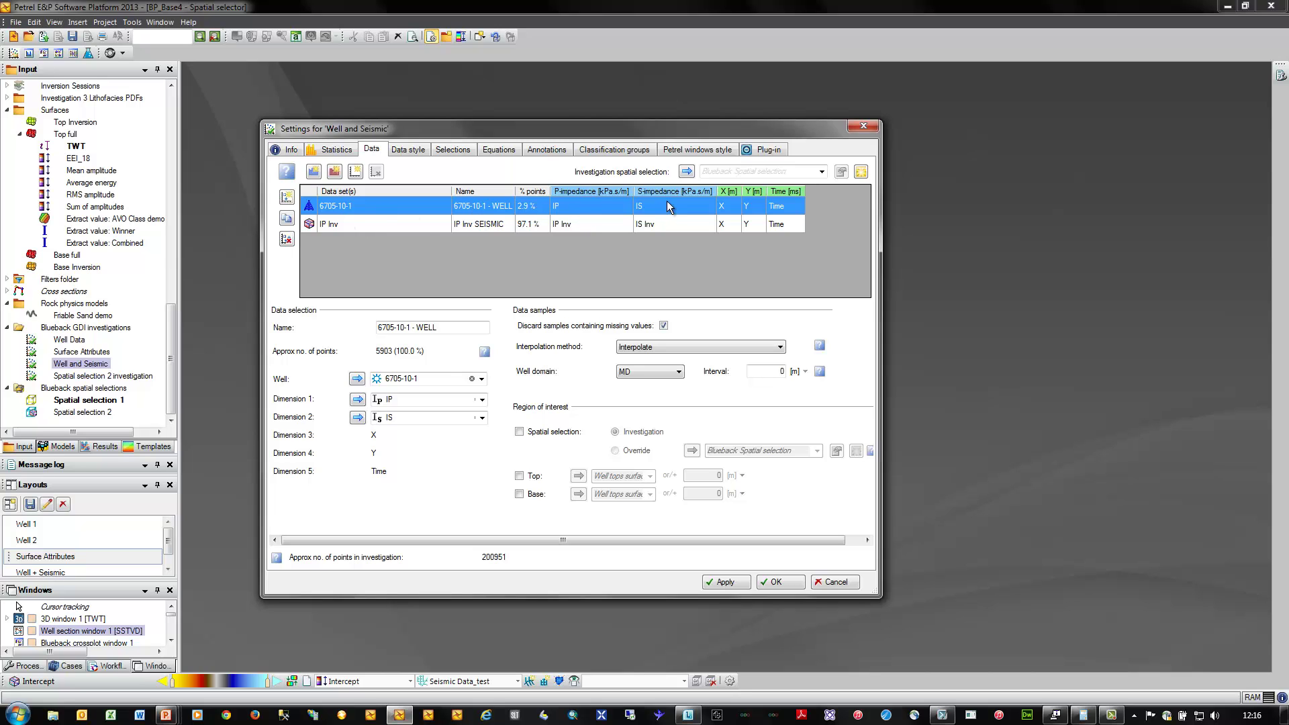
left_click(403, 225)
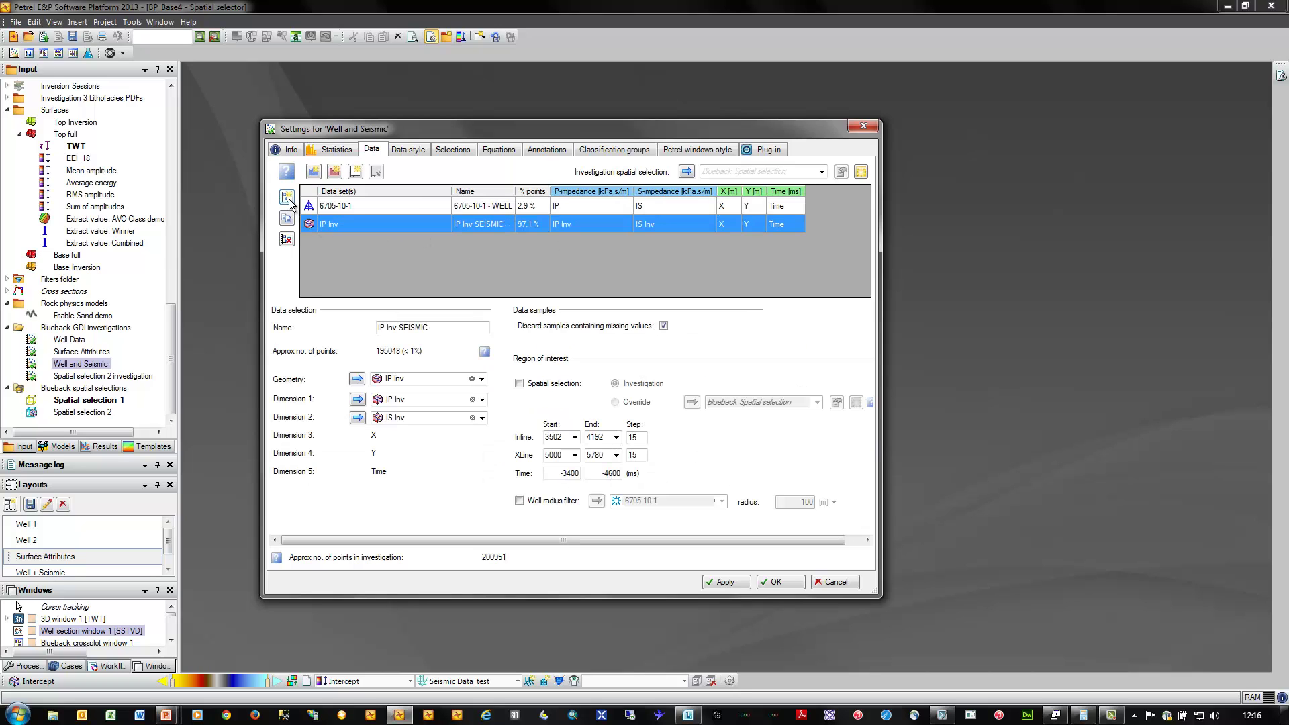
left_click(287, 197)
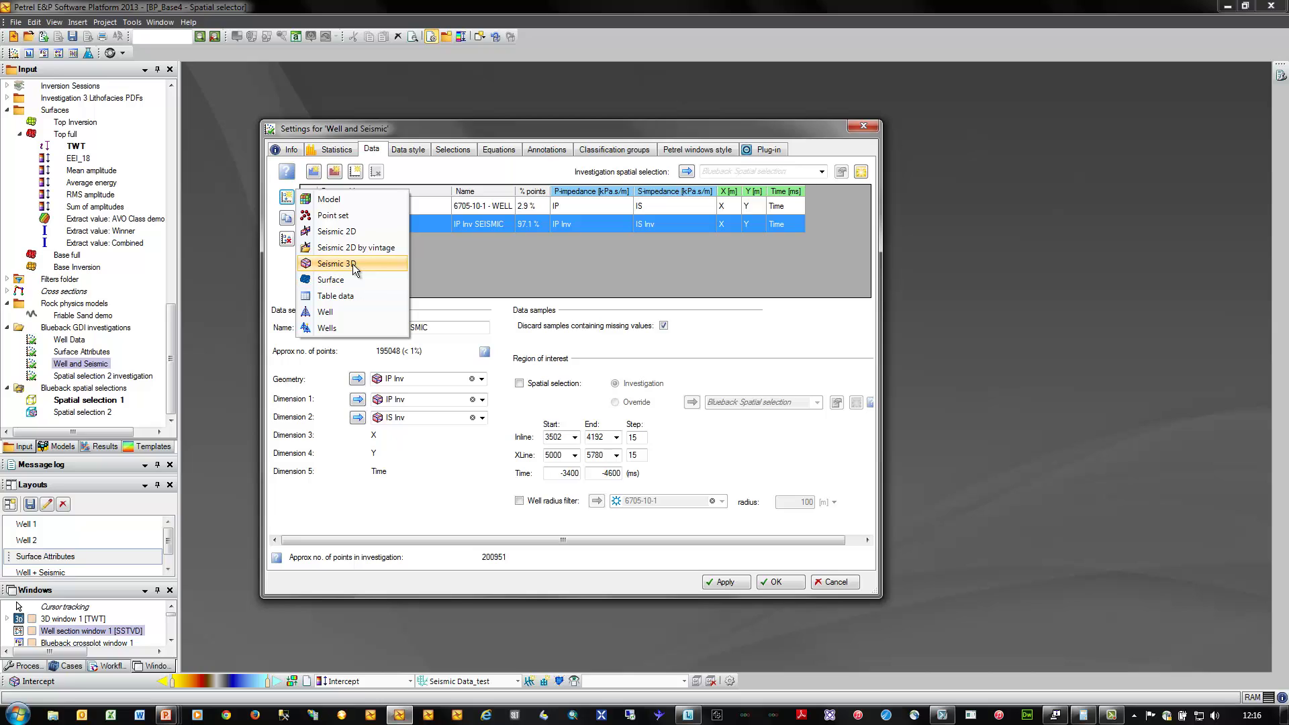
left_click(549, 244)
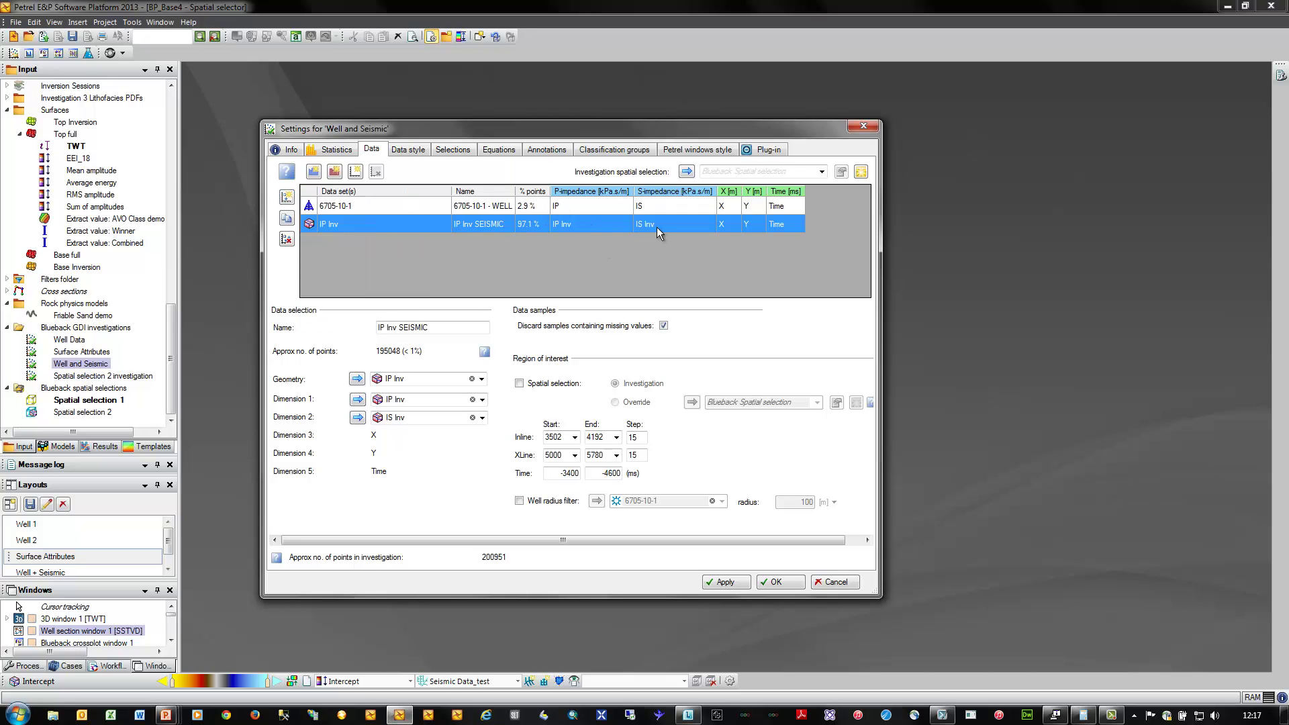
left_click(355, 172)
left_click(374, 436)
left_click(779, 582)
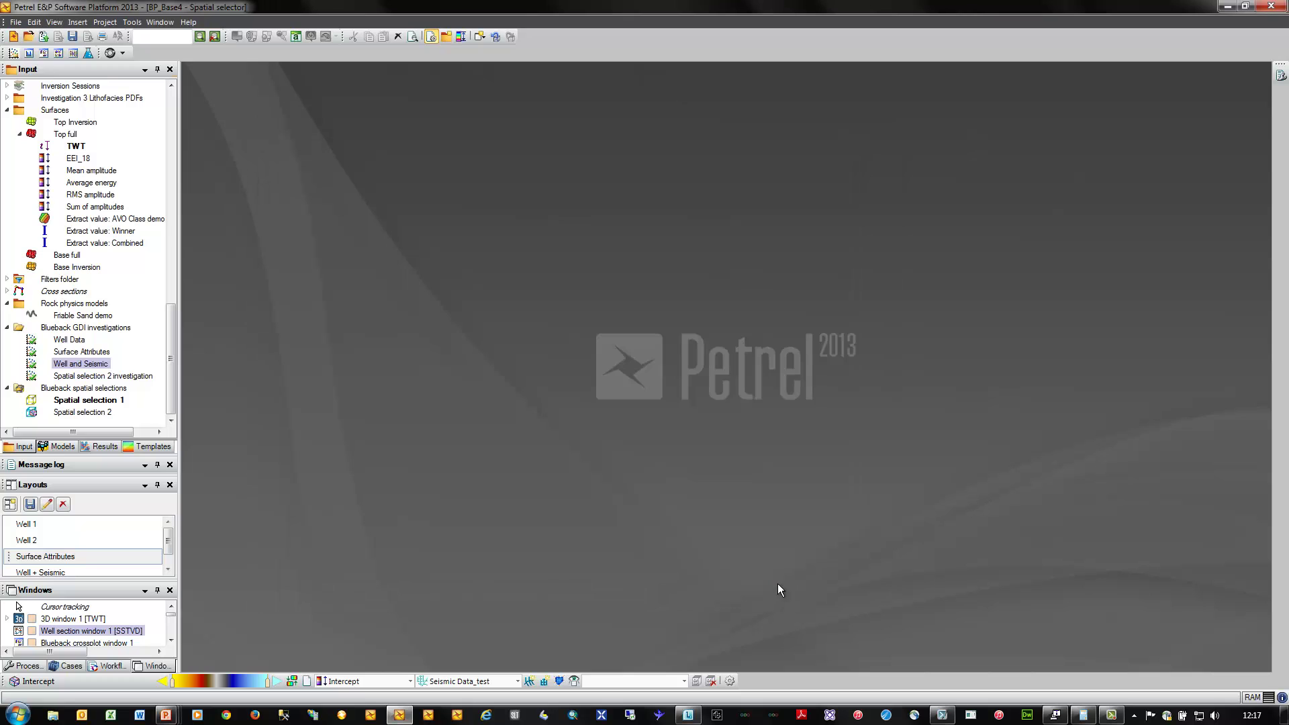
Crossplot Well and Seismic with IP Inv SEISMIC and turn on the P-impedance v S-impedance selection
right_click(93, 364)
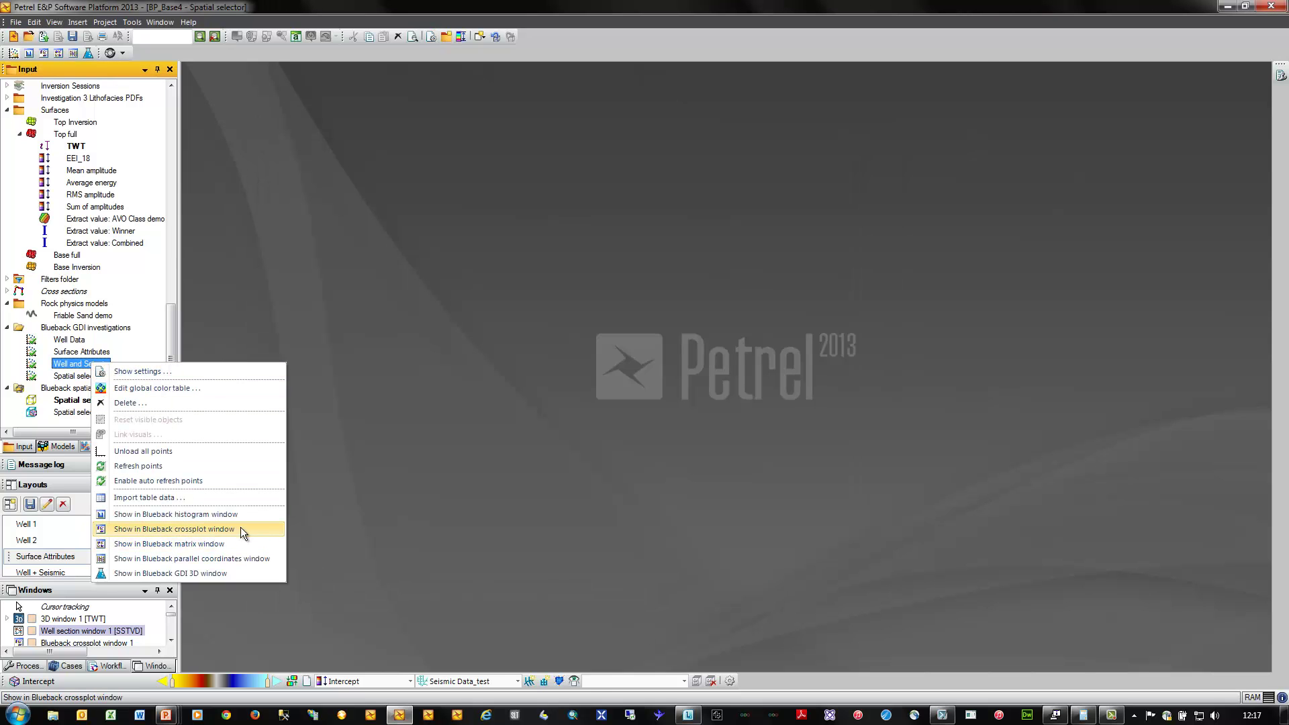
left_click(241, 526)
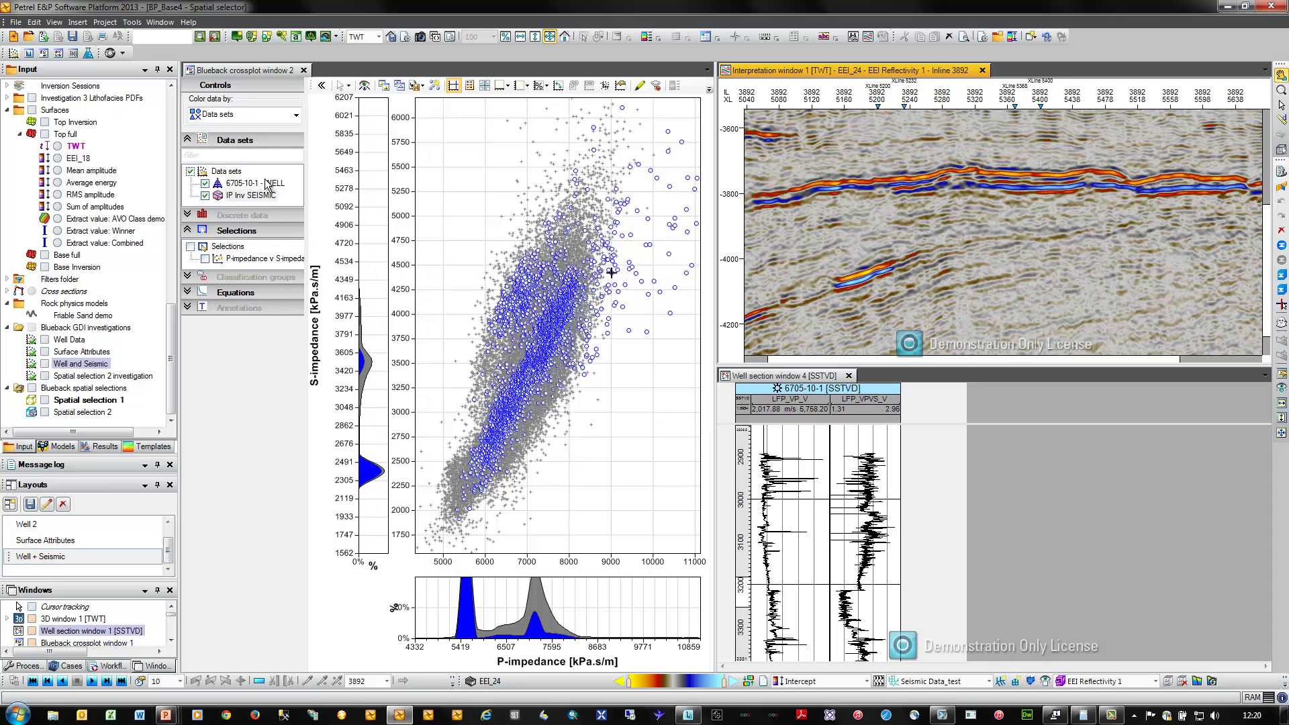
left_click(260, 194)
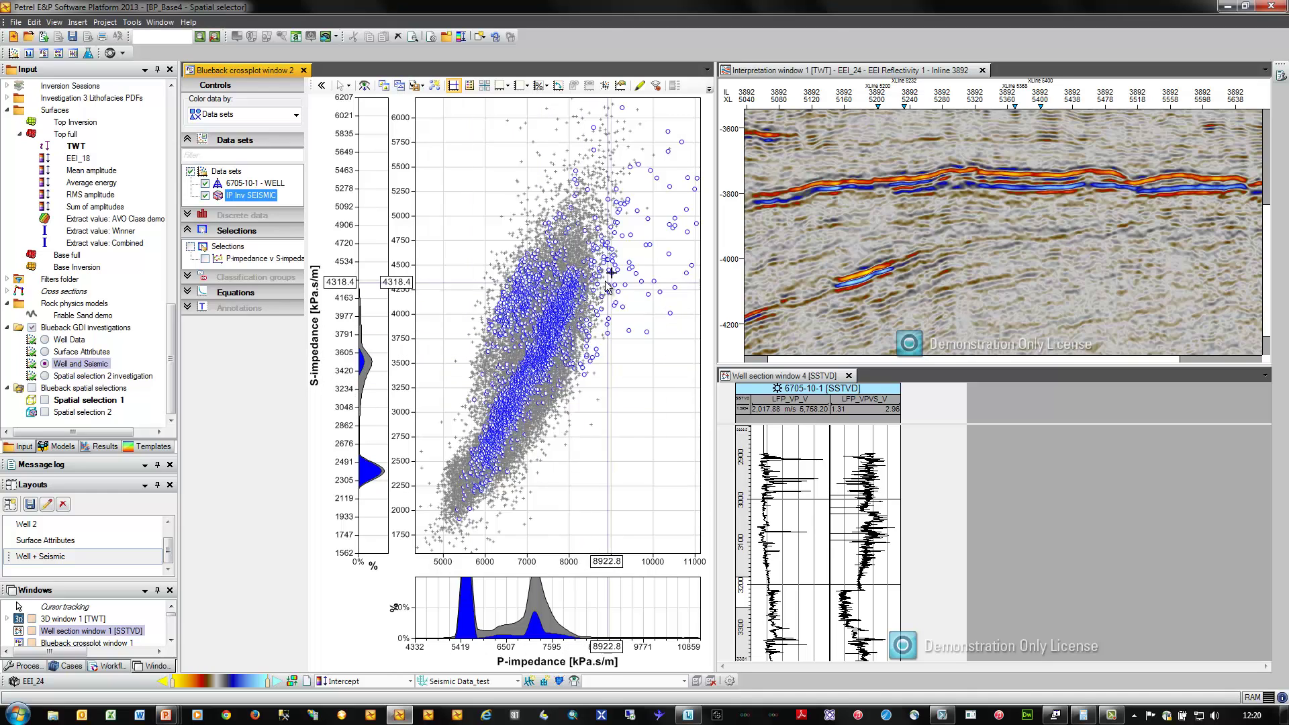
left_click(206, 260)
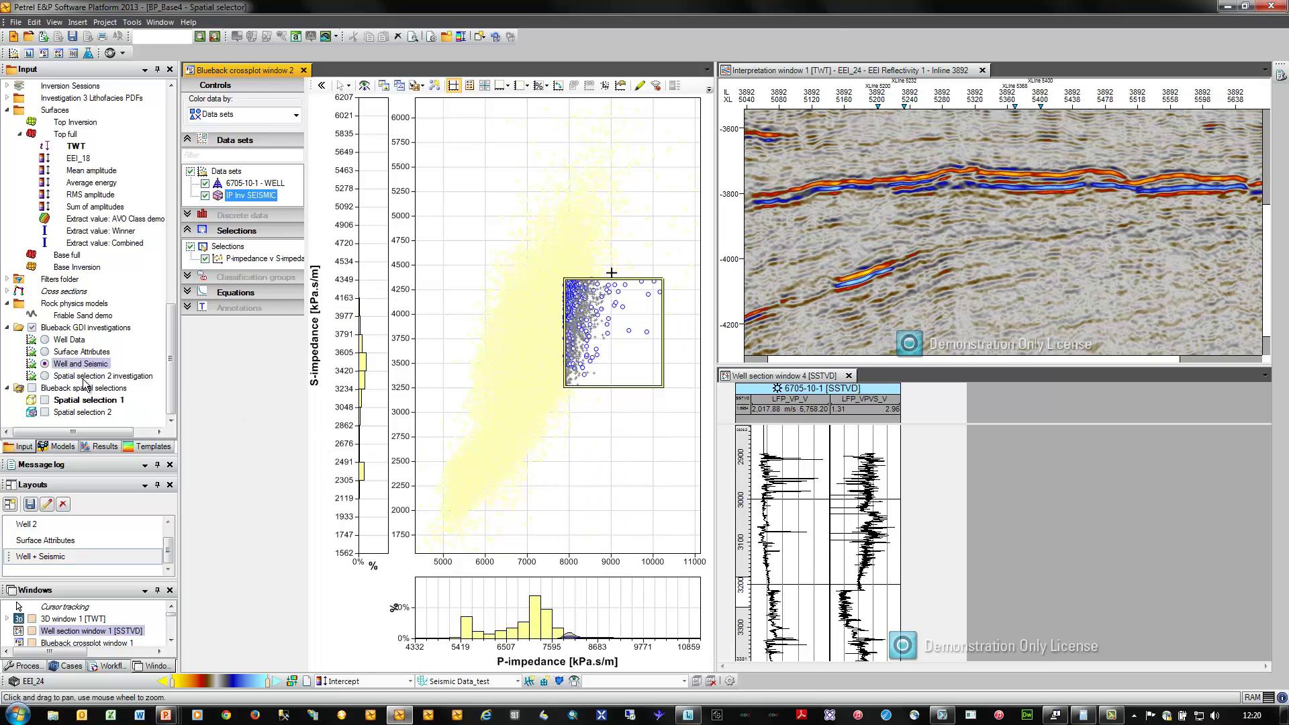
Show the selected points on the seismic section, extend the rectangle upward, and reach the thank-you slide
left_click(808, 81)
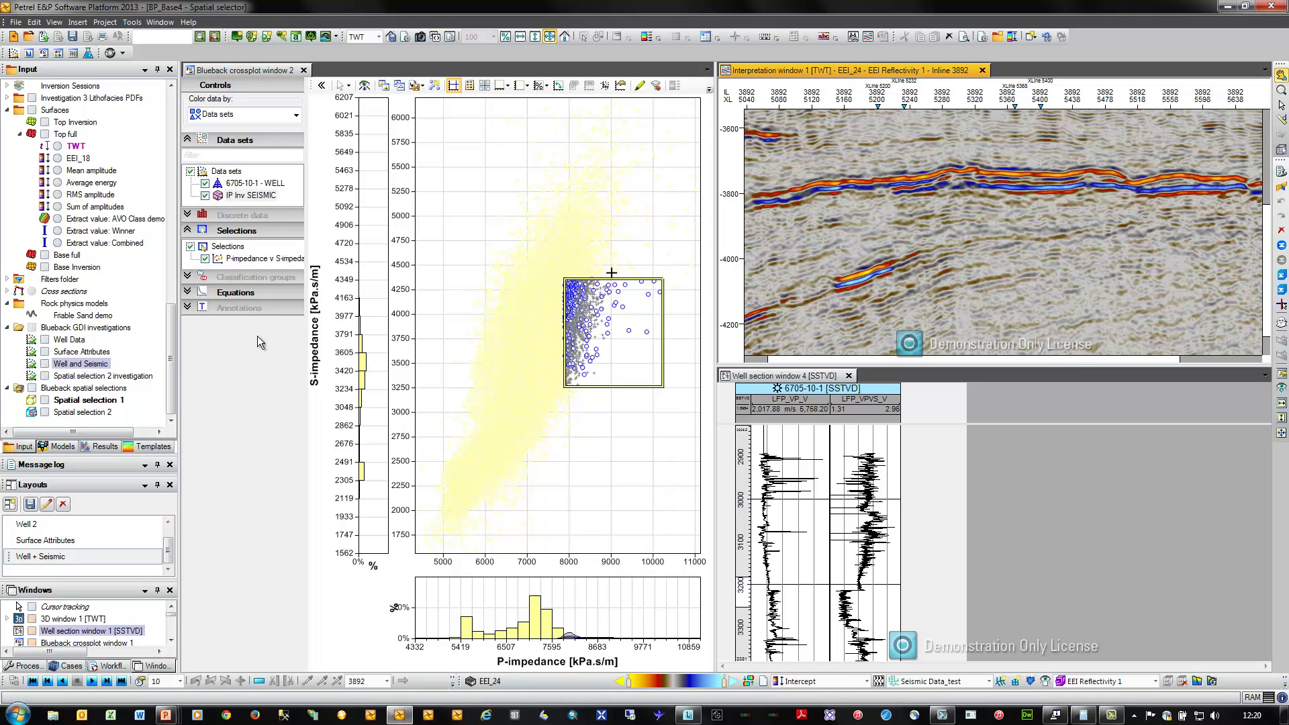
left_click(45, 364)
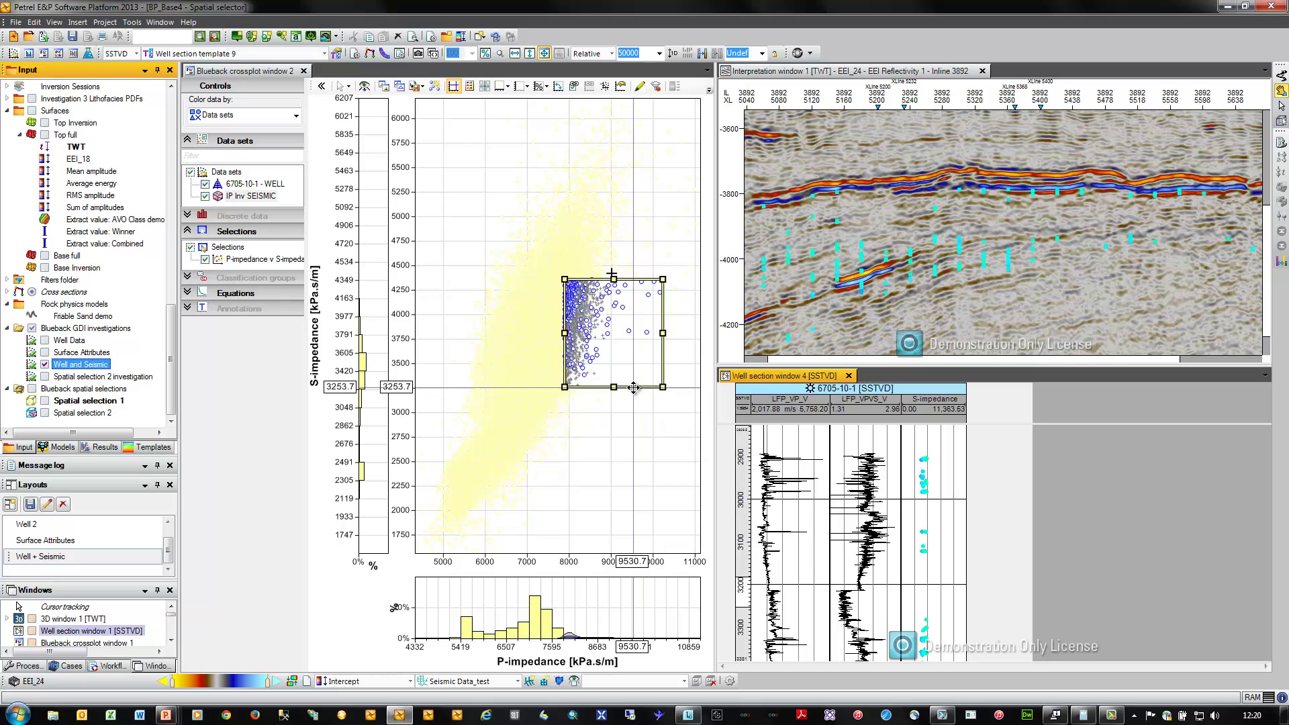
left_click(634, 388)
left_click_drag(634, 388, 642, 274)
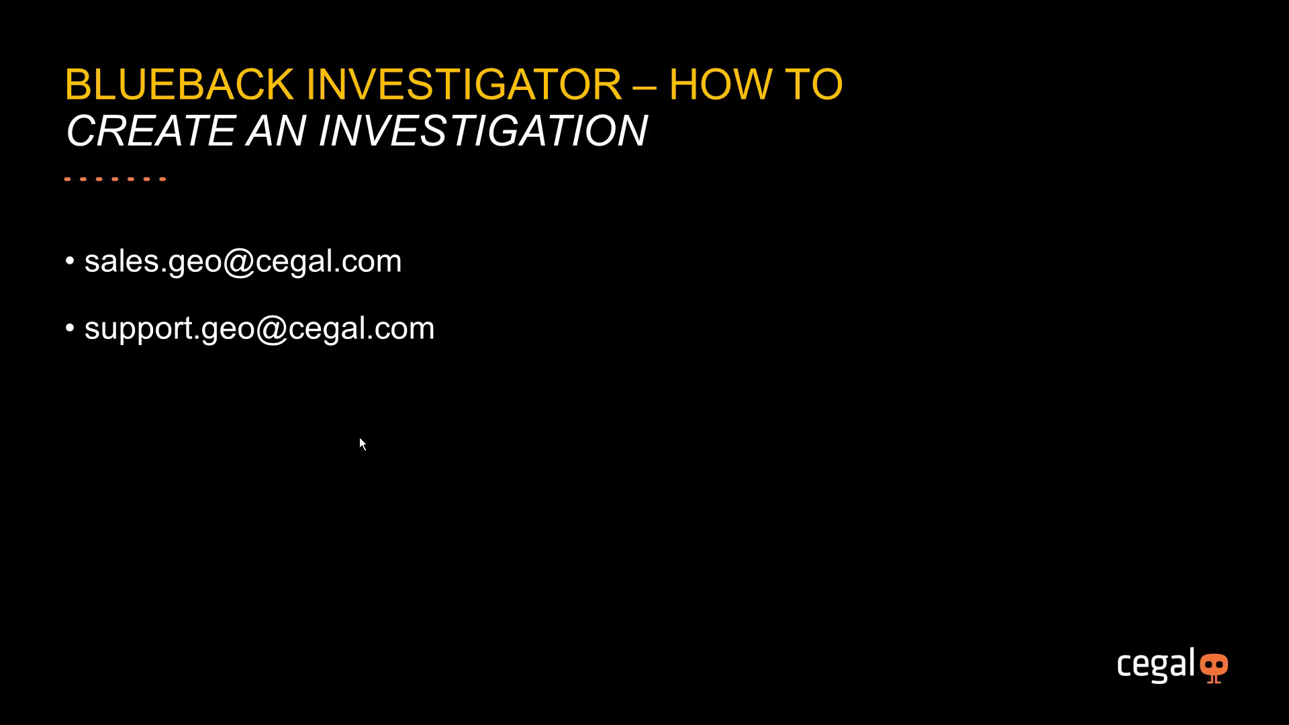
key("Right")
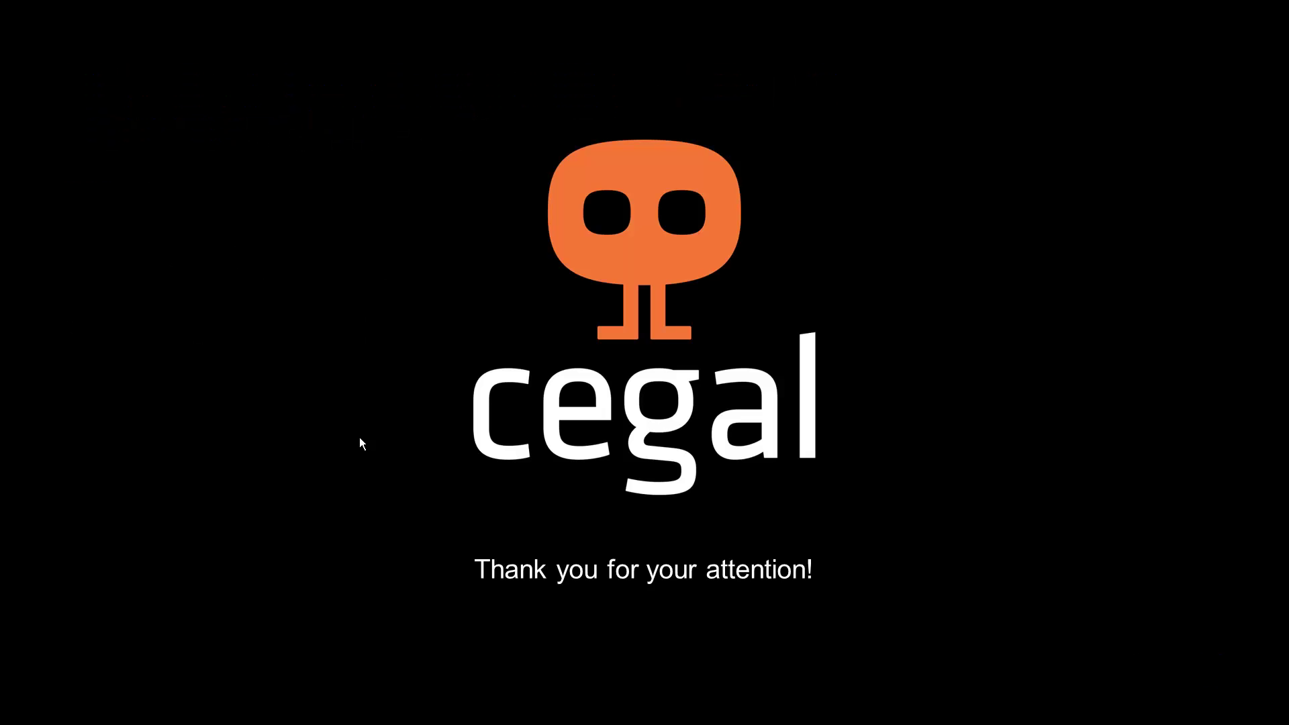